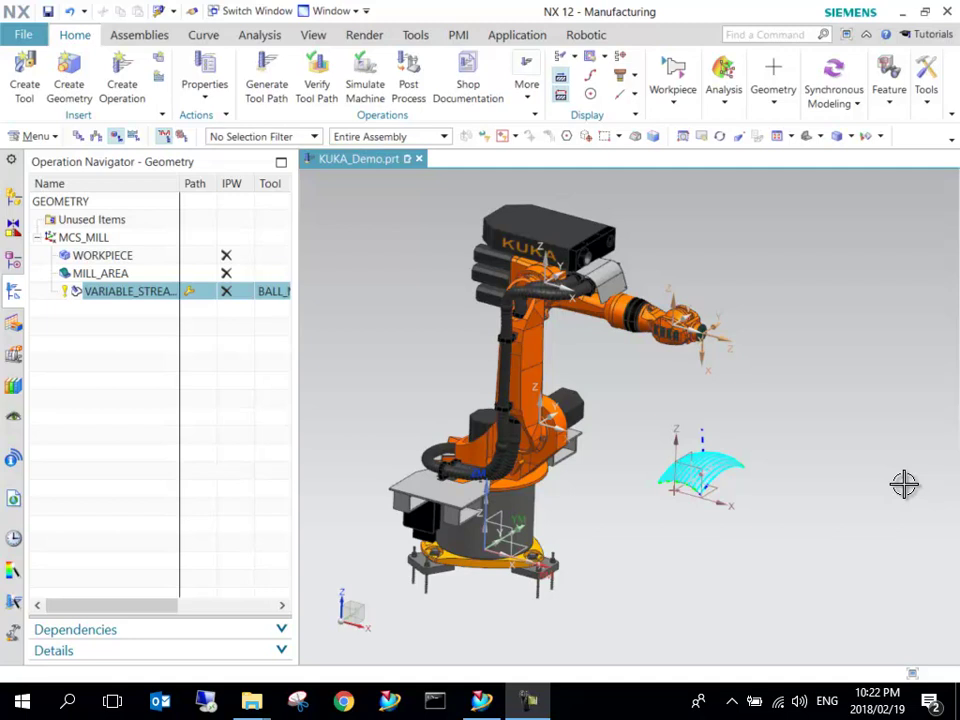
Switch to Program Order View and post-process VARIABLE_STREAMLINE with KUKAKRL into KUKA_Demo.src
right_click(137, 363)
click(189, 366)
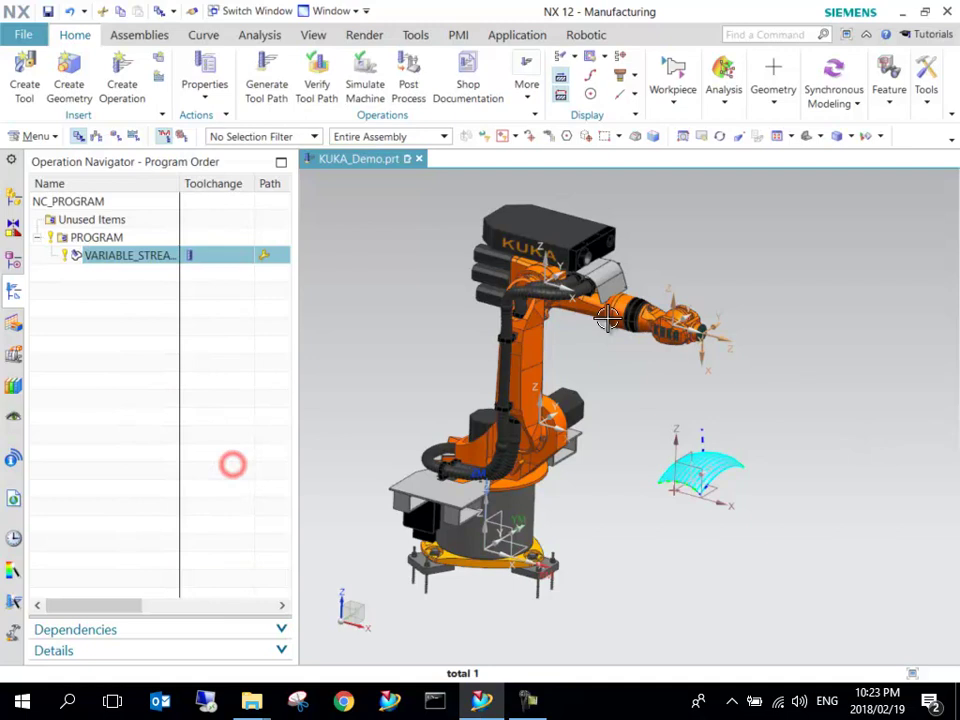
click(148, 326)
click(140, 242)
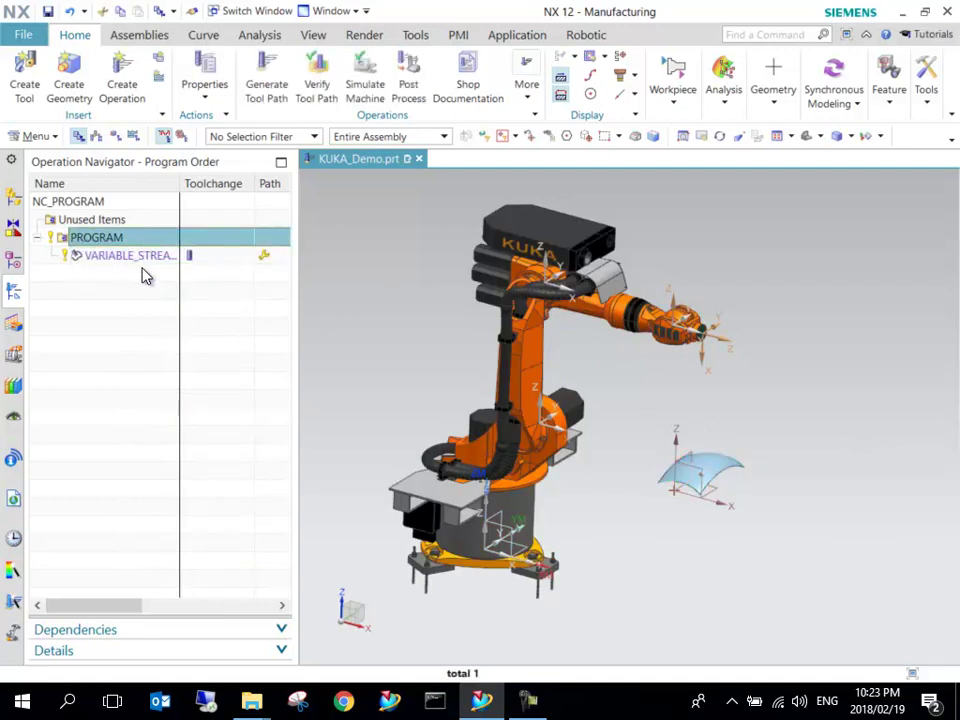
click(142, 258)
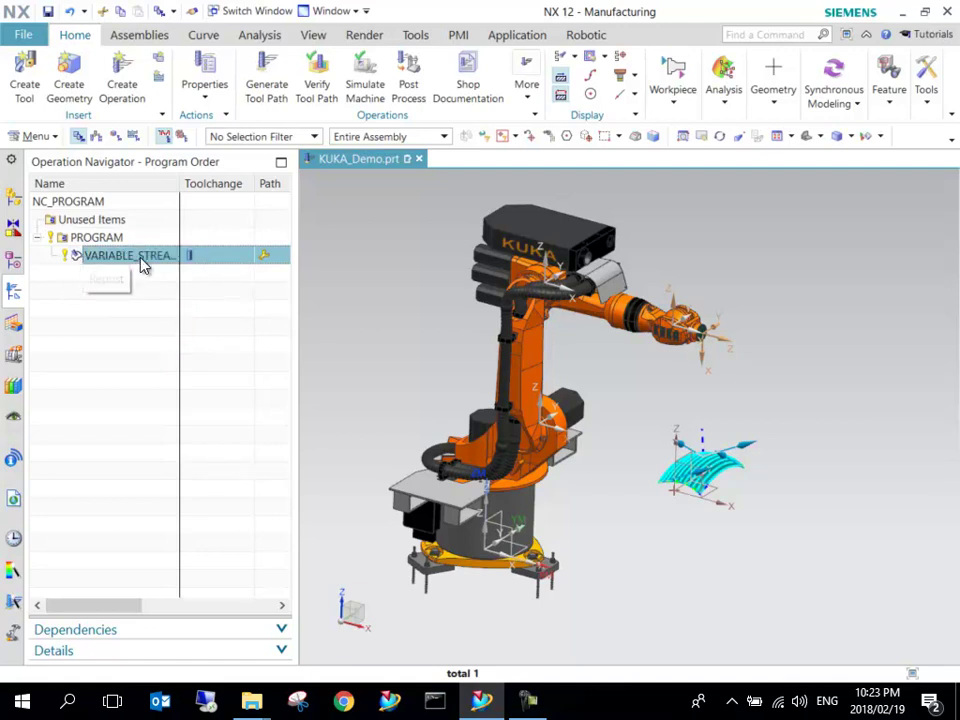
click(409, 88)
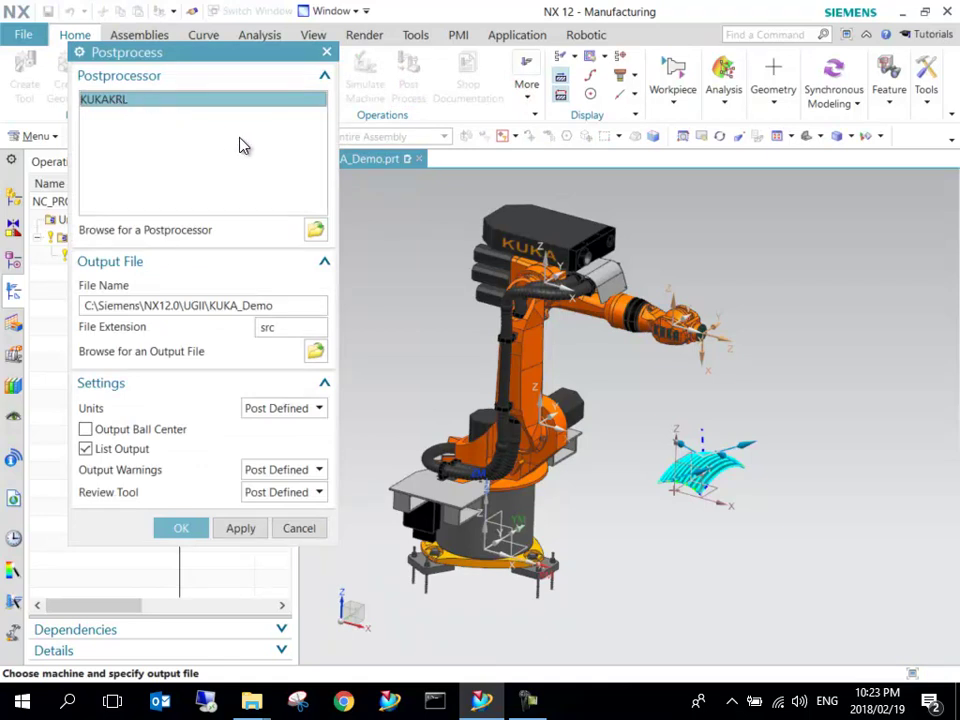
click(184, 529)
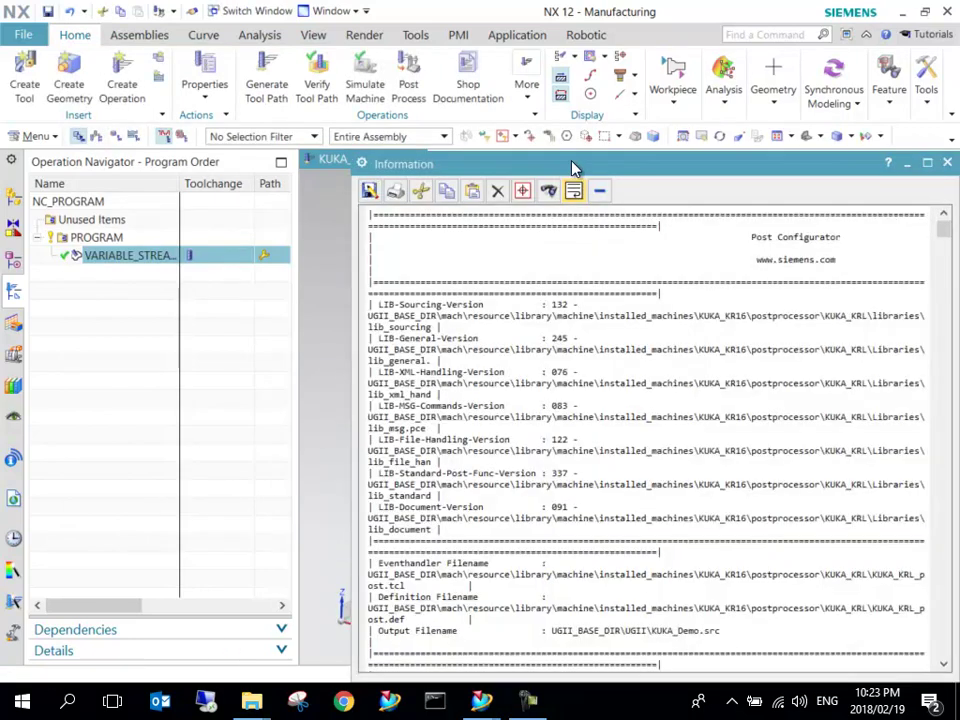
Enlarge the Information listing to read the KRL LIN motion lines, then close it
drag(572, 167, 345, 75)
drag(728, 281, 953, 293)
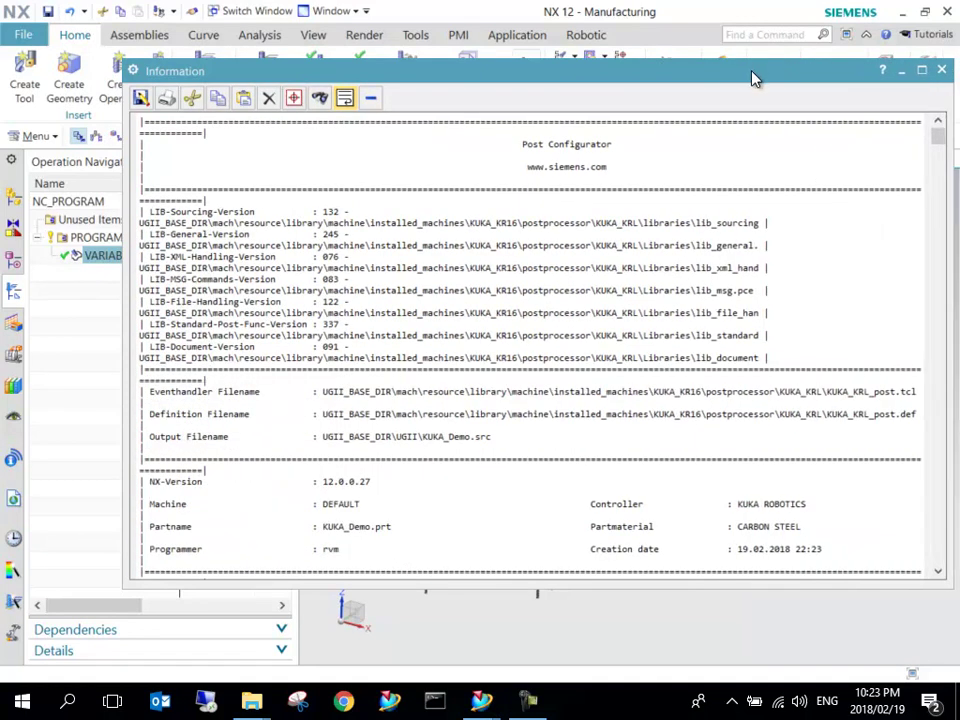
drag(754, 77, 707, 75)
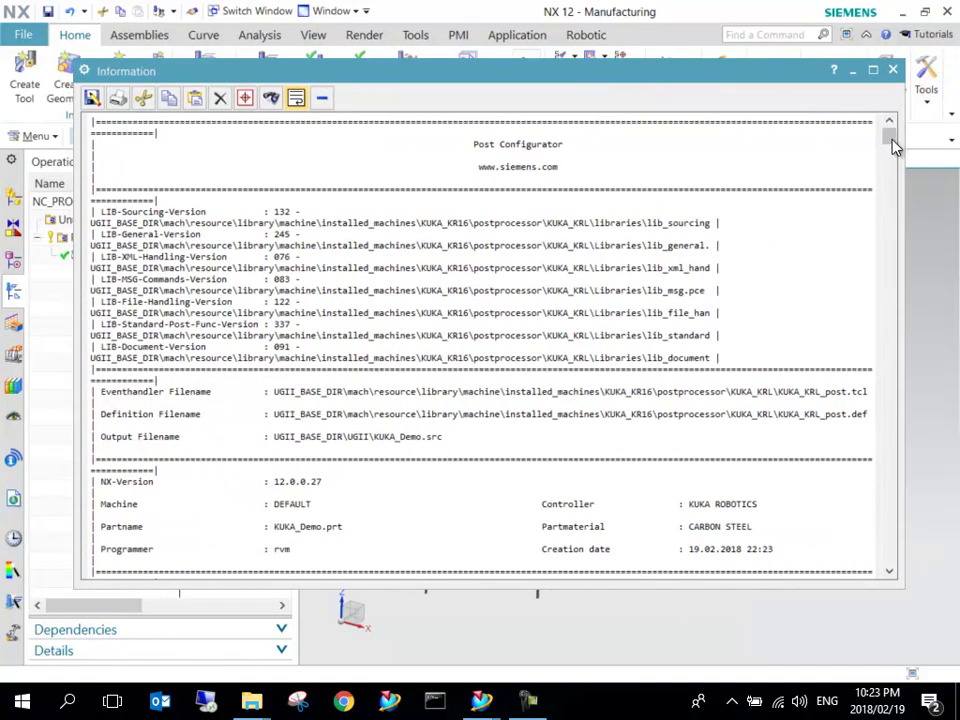
mouse_move(891, 139)
mouse_down()
mouse_move(887, 579)
mouse_move(891, 148)
mouse_move(890, 160)
mouse_up()
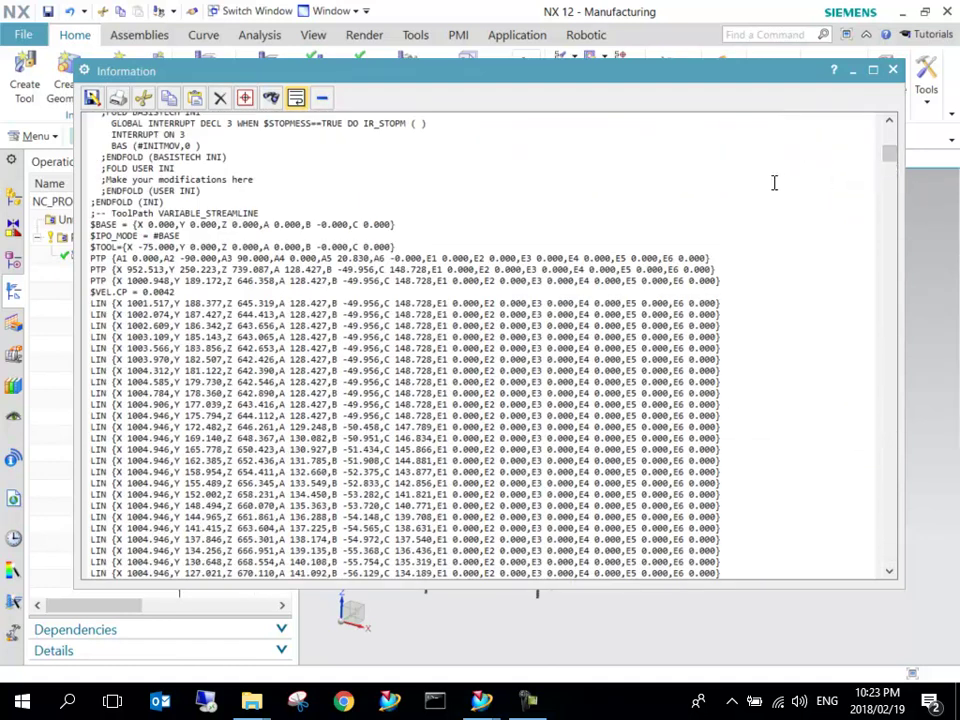
click(893, 70)
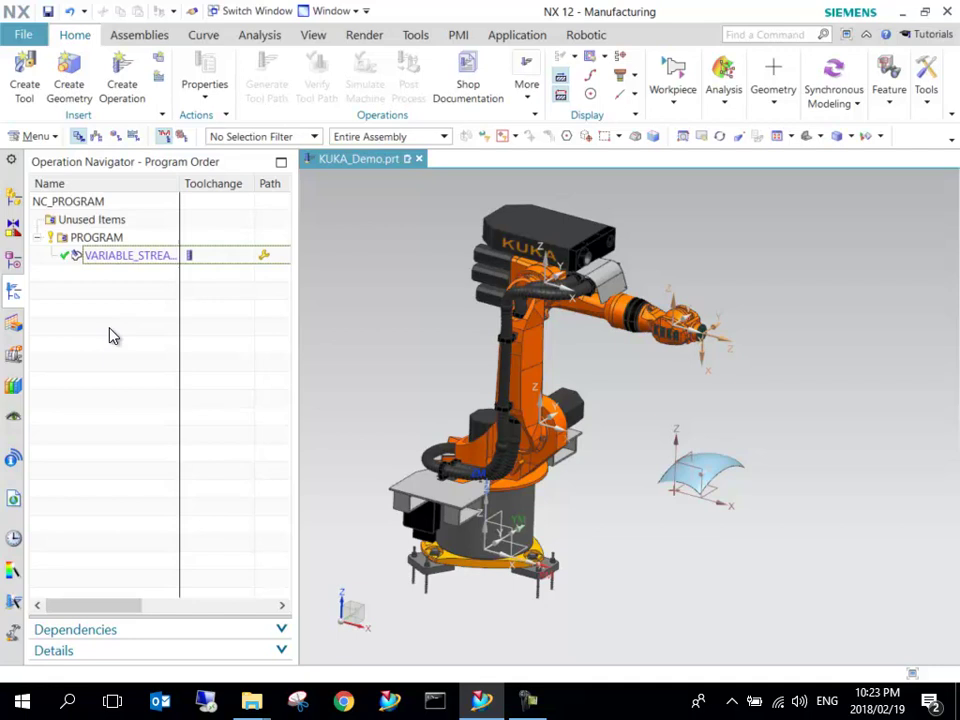
Expand MACHINE_BASE and joints J1 through J6 in the Machine Tool Navigator
click(13, 362)
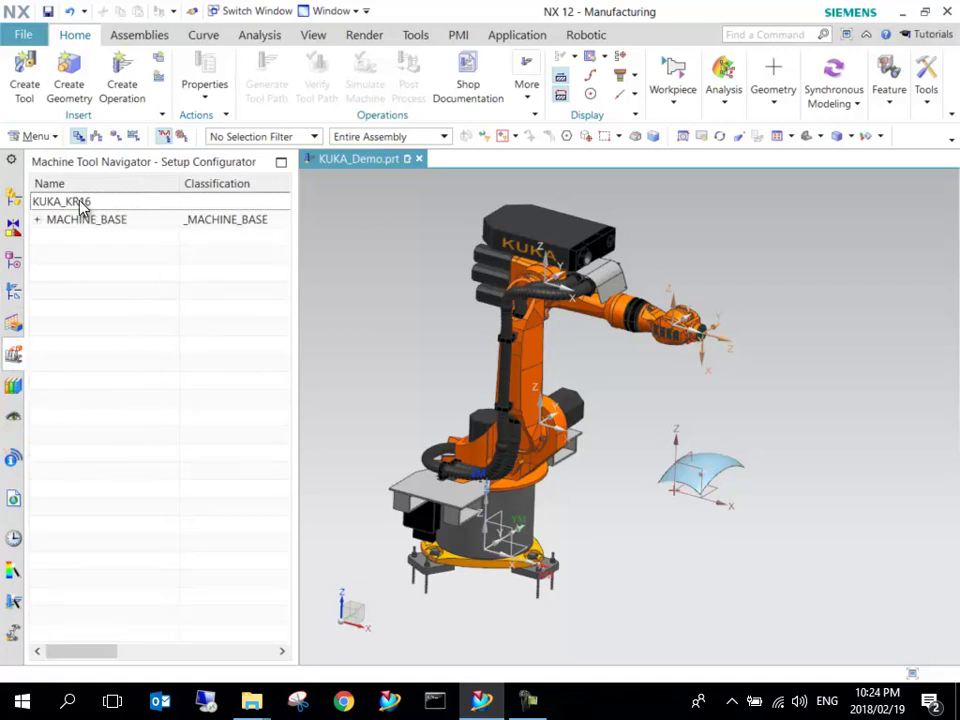
click(38, 220)
click(54, 239)
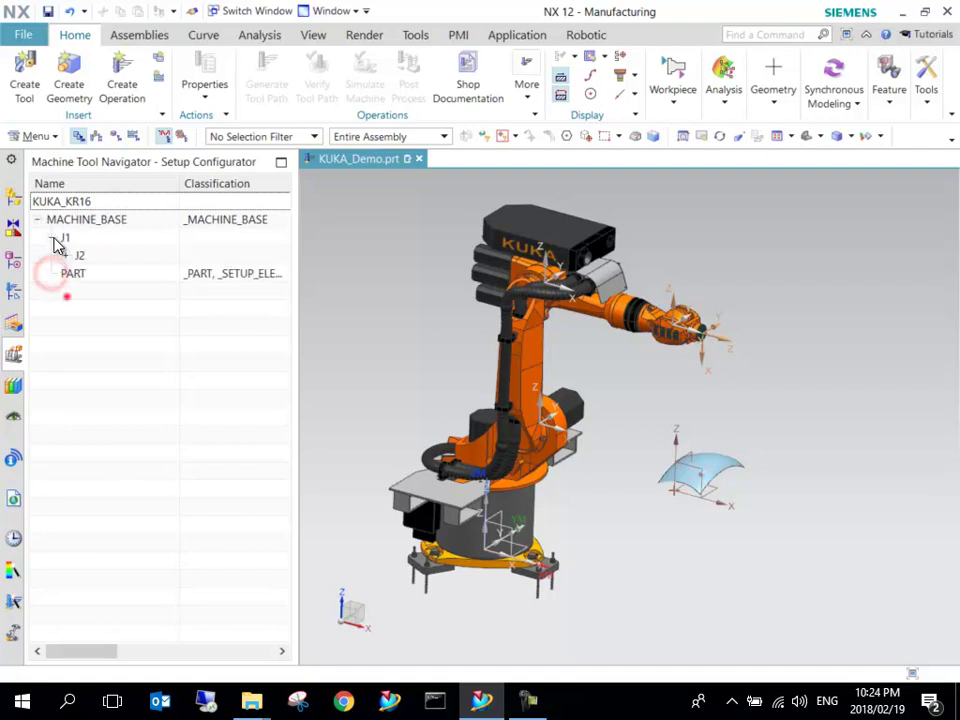
click(65, 256)
click(79, 273)
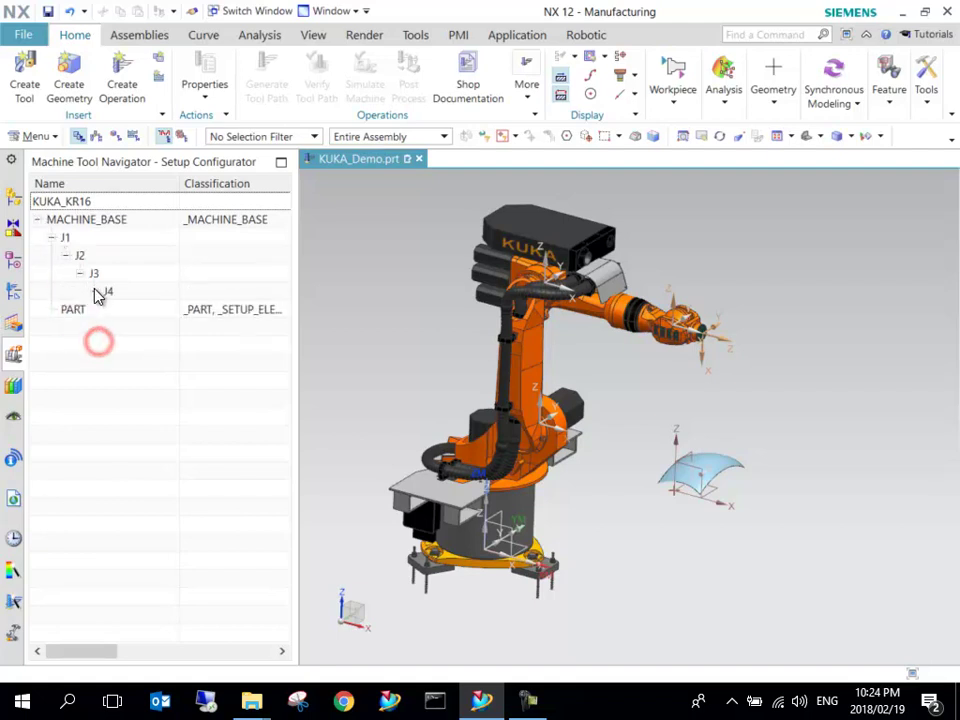
click(94, 291)
click(108, 309)
click(123, 327)
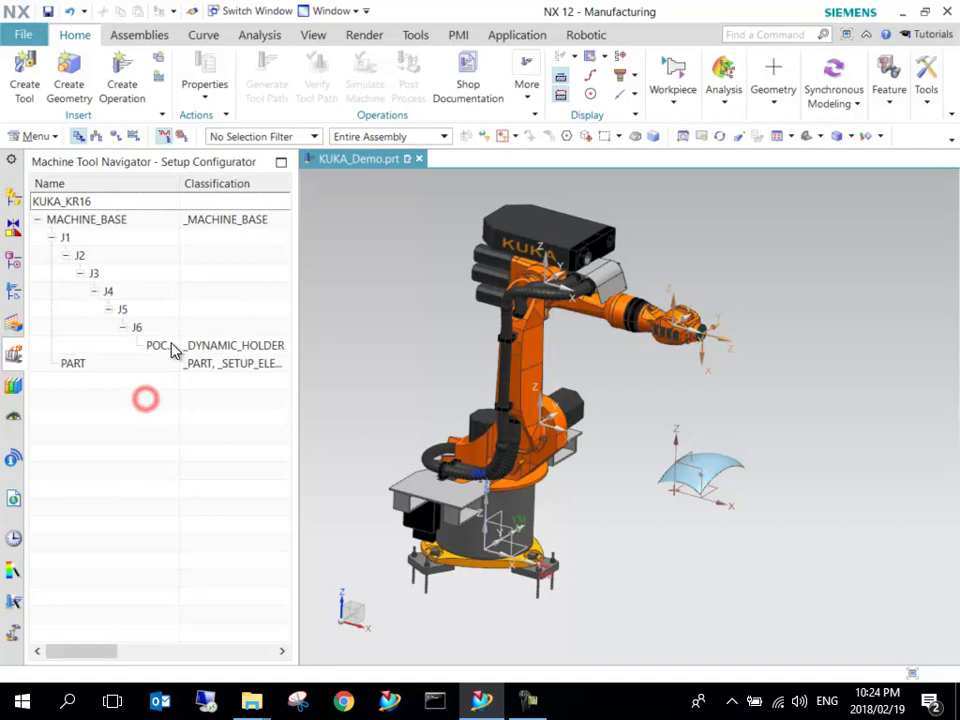
Highlight joints J1 through J6 on the robot, then bring up the POCKET holder's actions
click(100, 238)
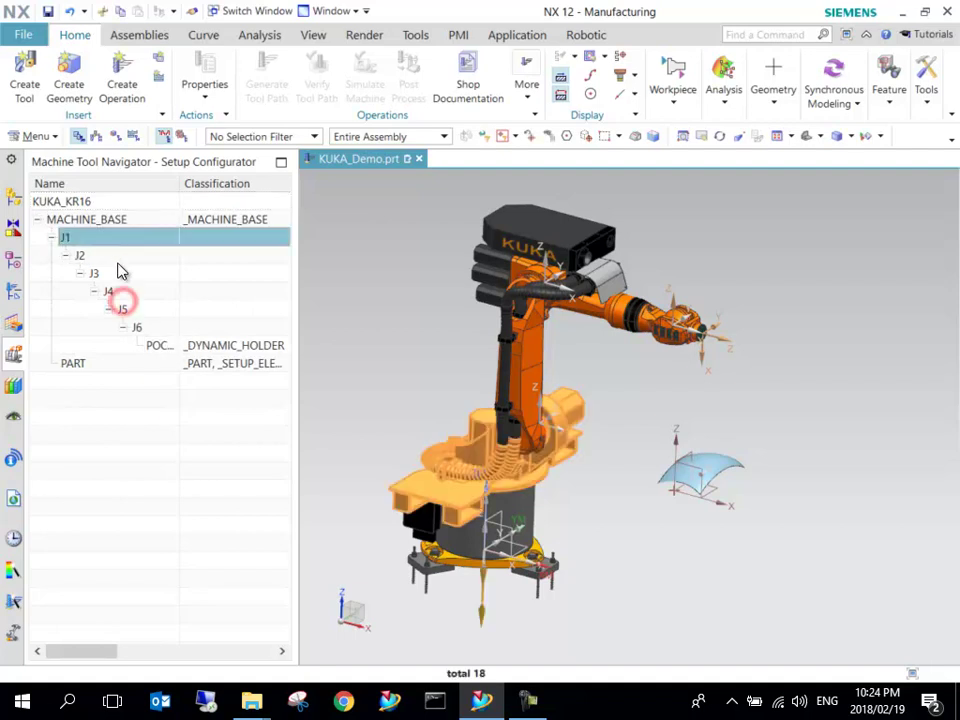
key(Down)
key(Down)
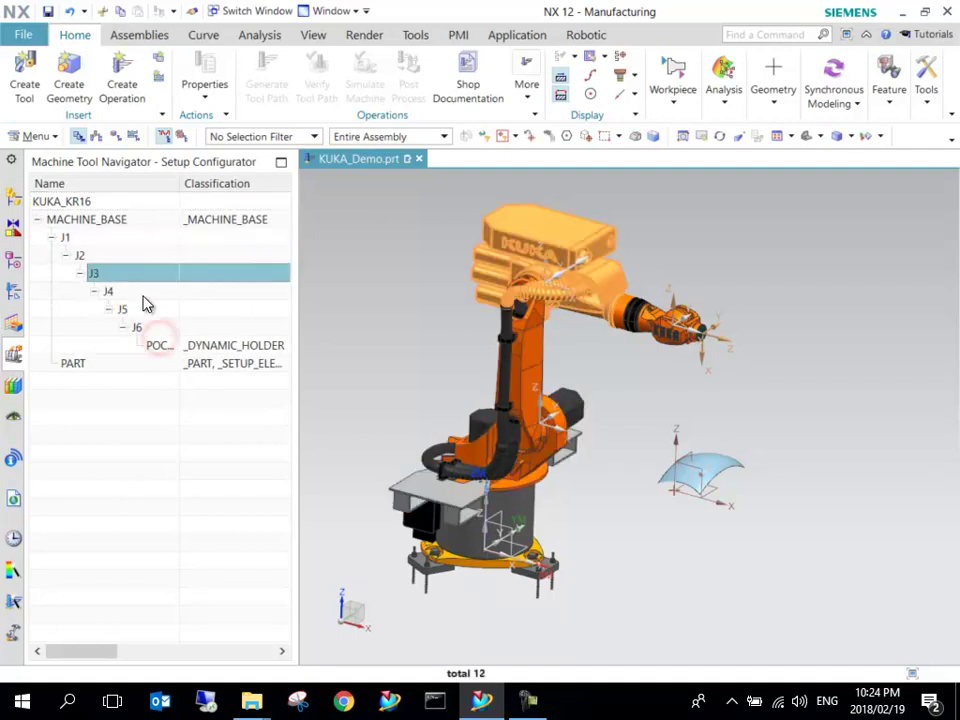
key(Down)
key(Down)
key(Down)
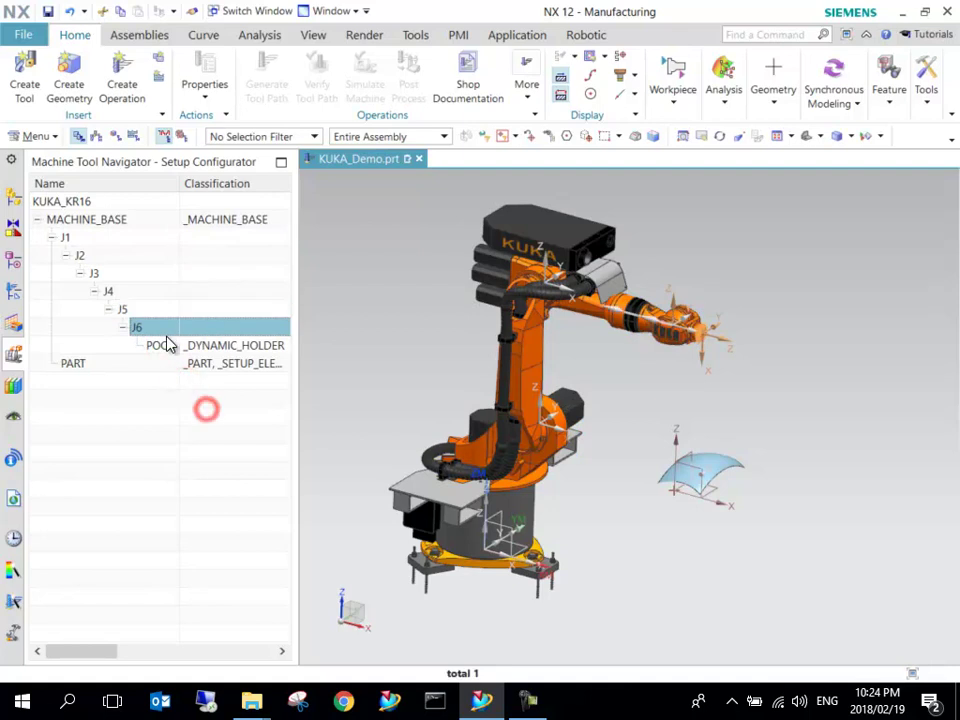
key(Down)
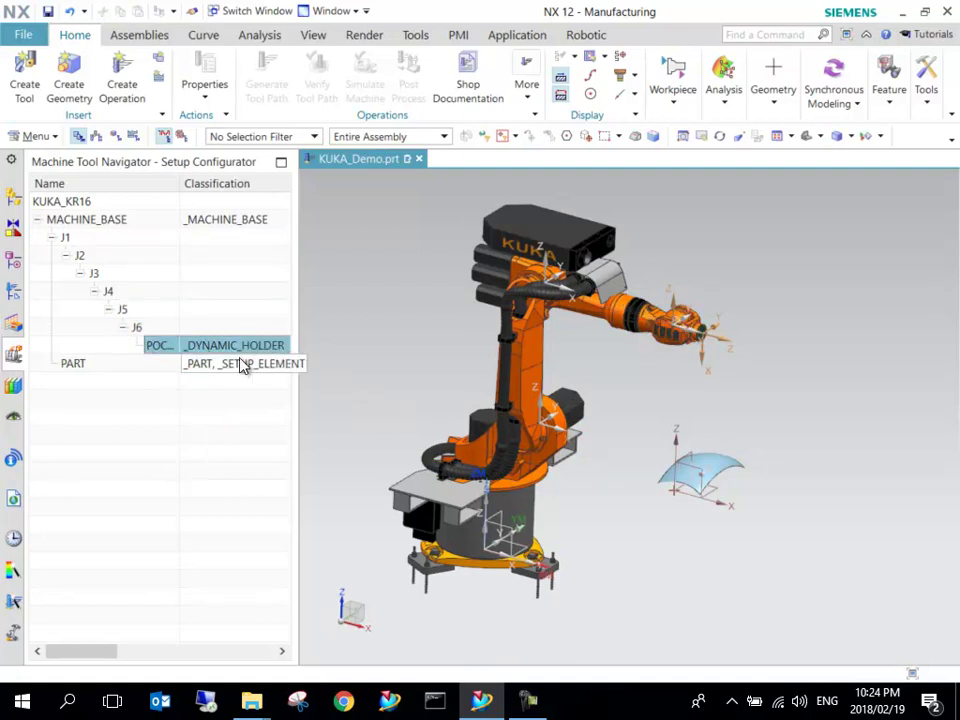
right_click(166, 350)
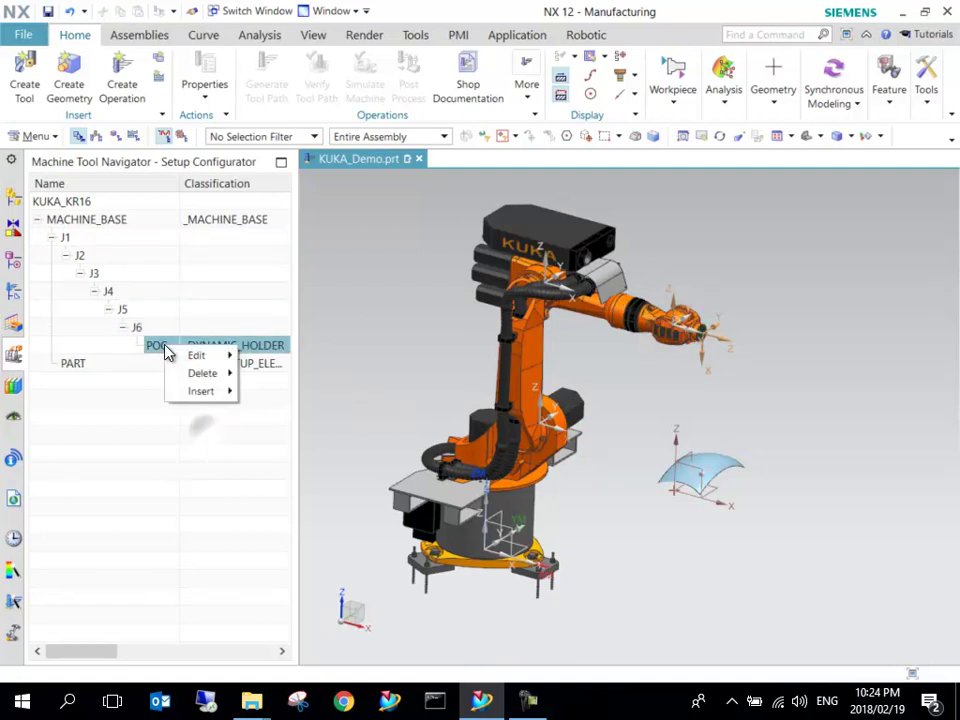
Edit the POCKET machine component, activating its POCKET_JCT junction CSYS and zooming to the flange
mouse_move(197, 357)
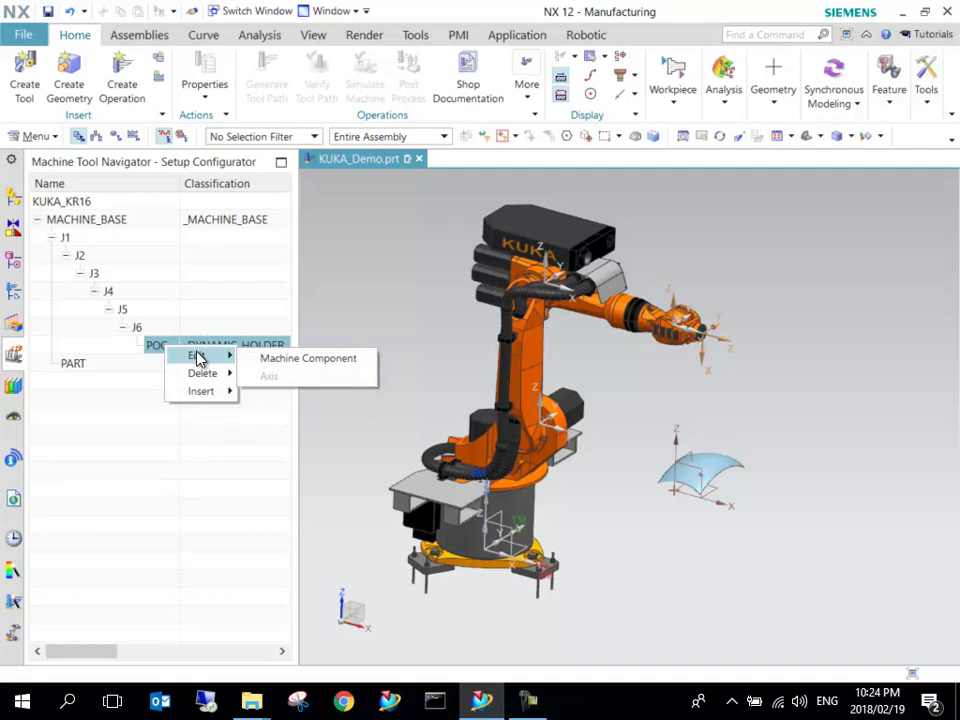
click(320, 361)
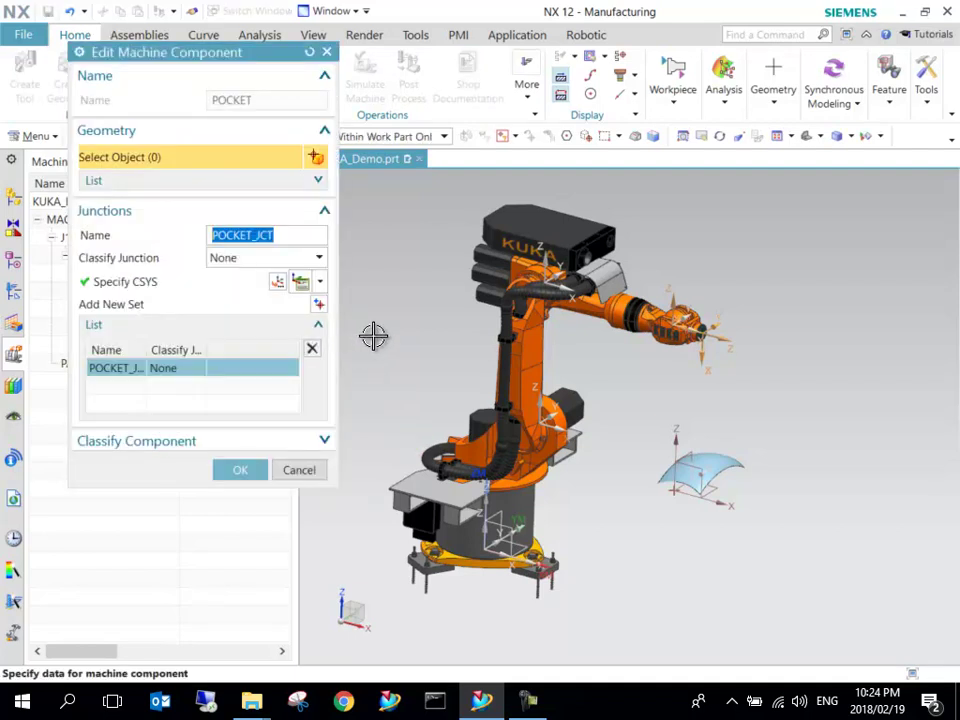
click(171, 288)
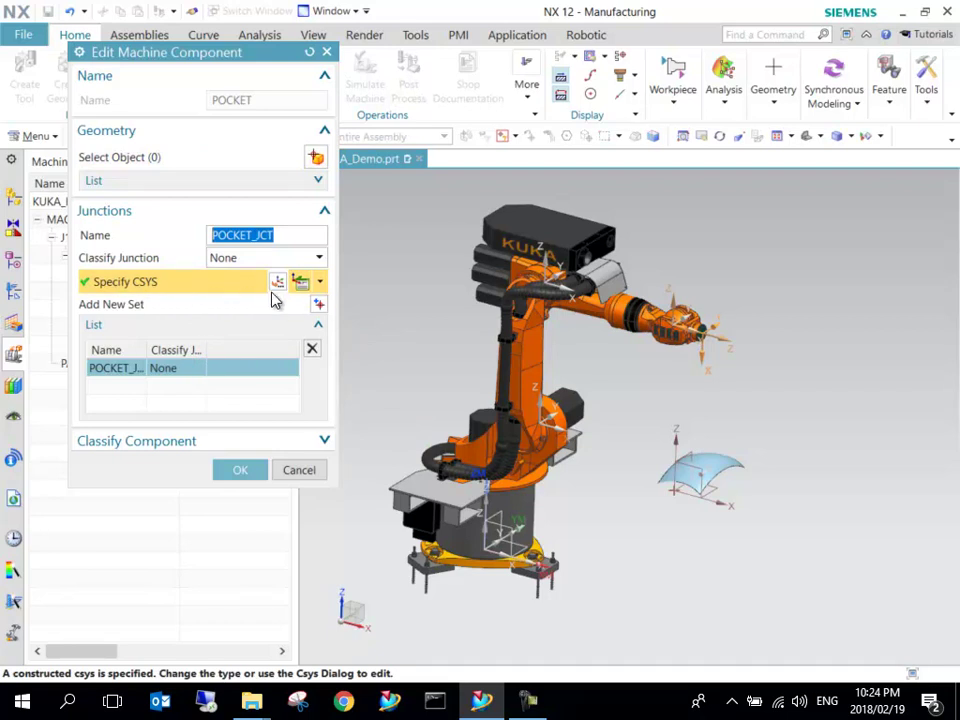
scroll(735, 347, down, 2)
scroll(722, 332, up, 6)
scroll(707, 339, down, 2)
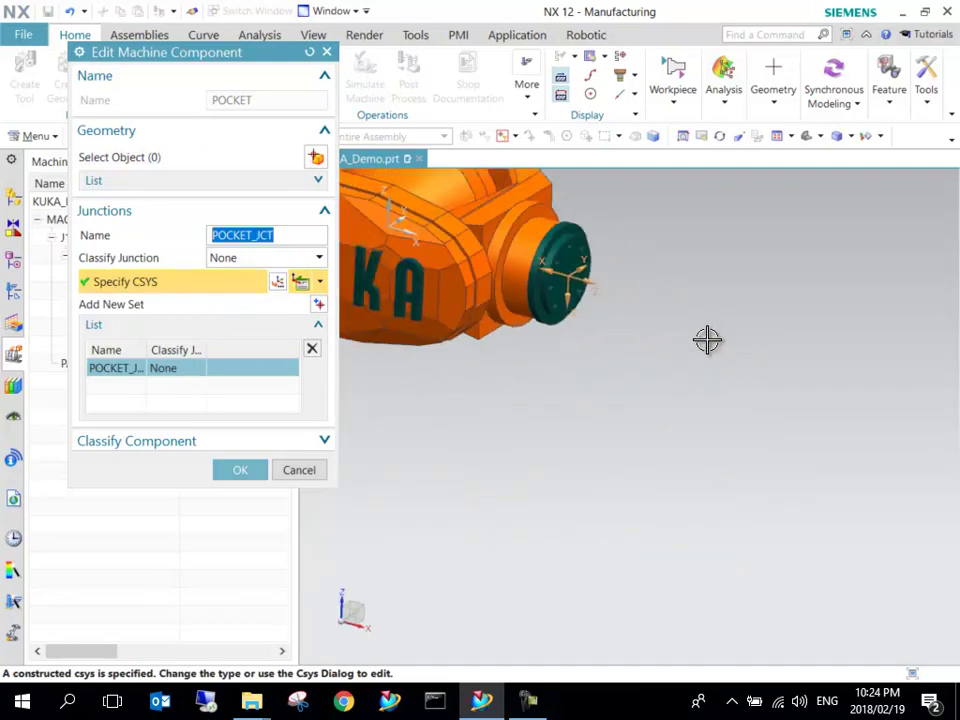
scroll(430, 238, up, 4)
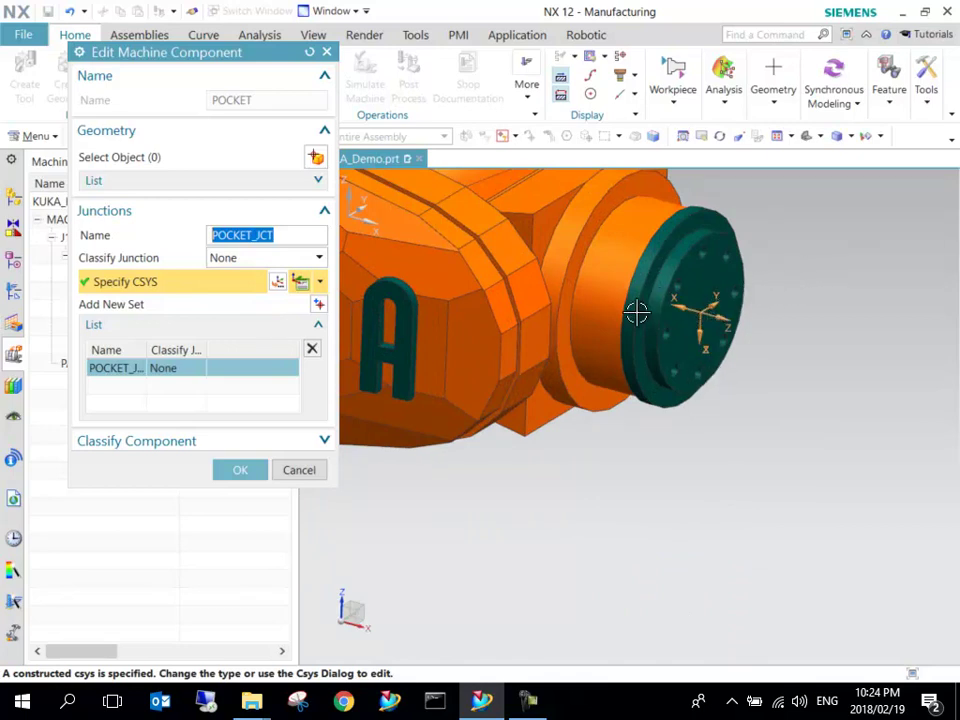
scroll(647, 319, down, 3)
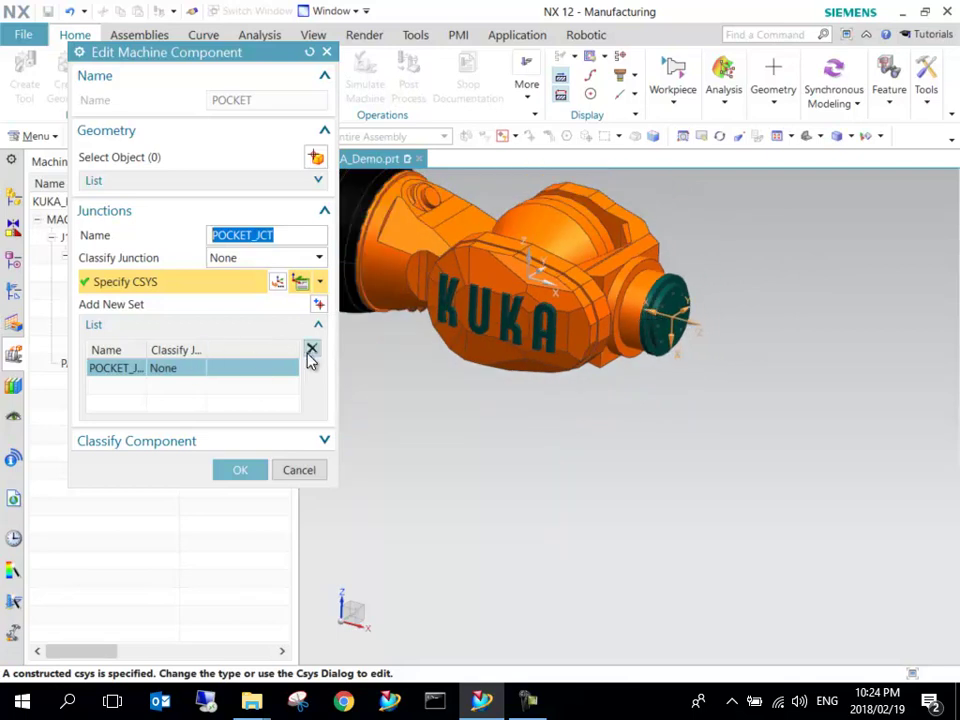
Offset the POCKET_JCT CSYS by XC -180 and ZC 60 and accept it
click(278, 283)
scroll(569, 328, down, 2)
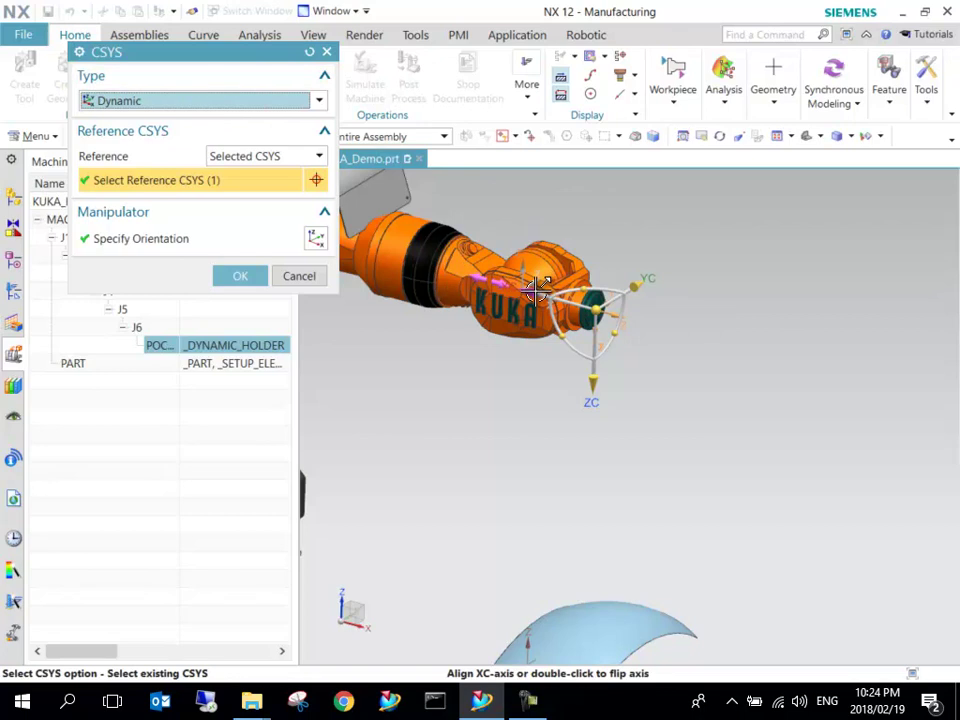
drag(550, 294, 640, 348)
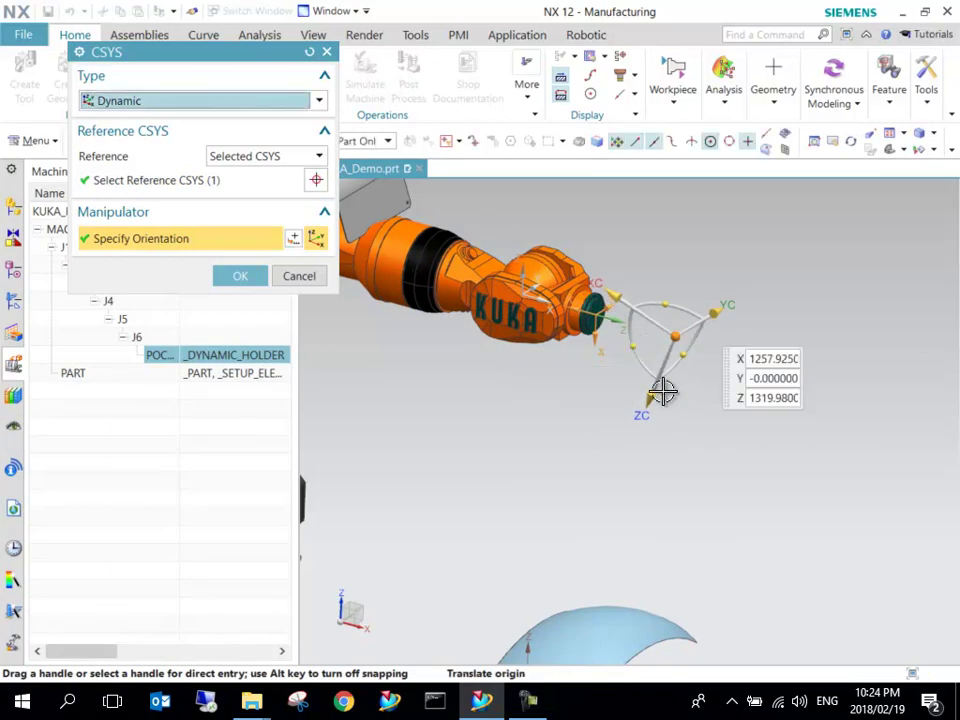
drag(655, 392, 643, 420)
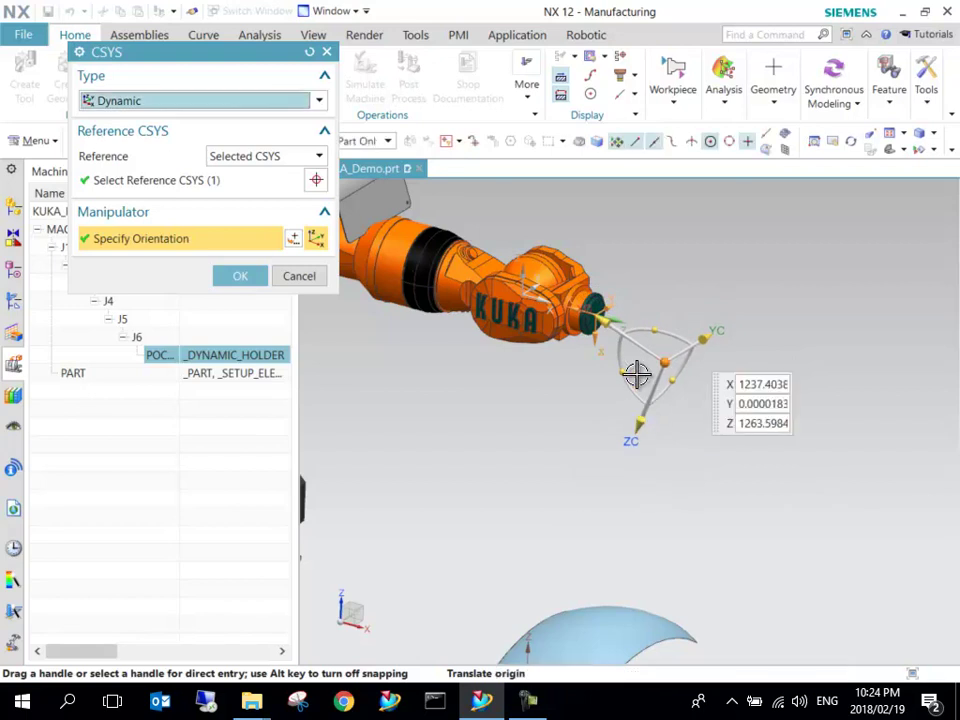
click(240, 282)
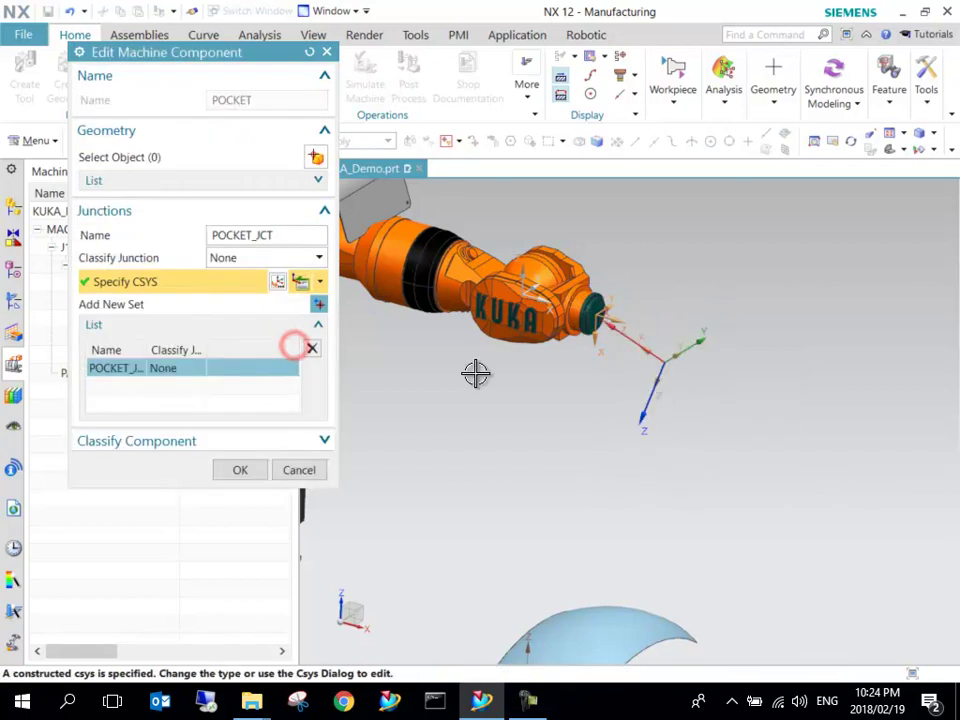
click(231, 467)
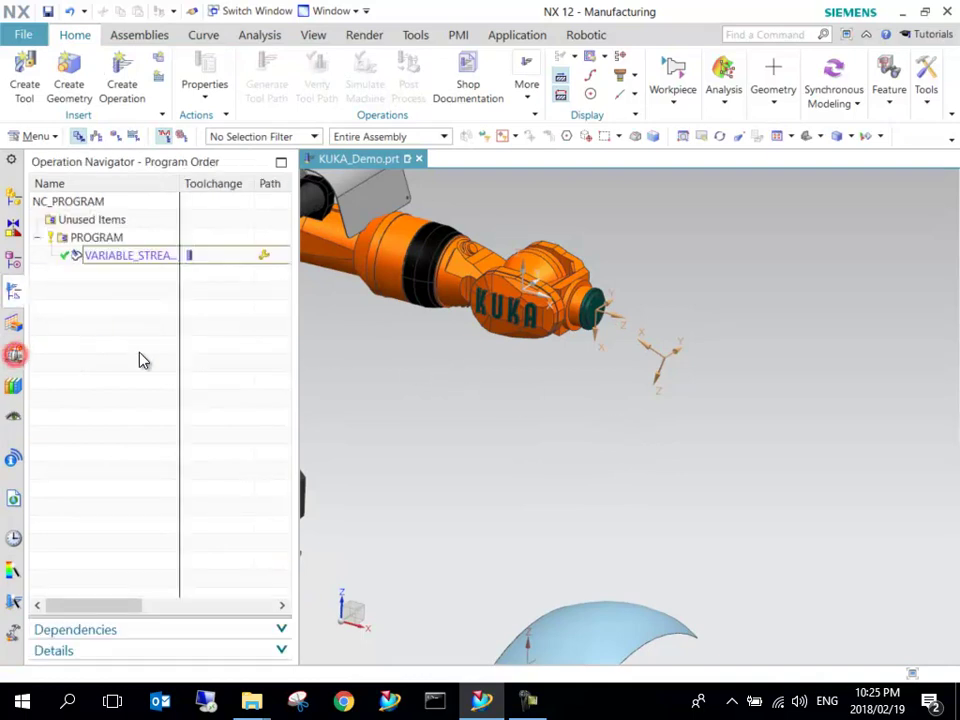
right_click(110, 308)
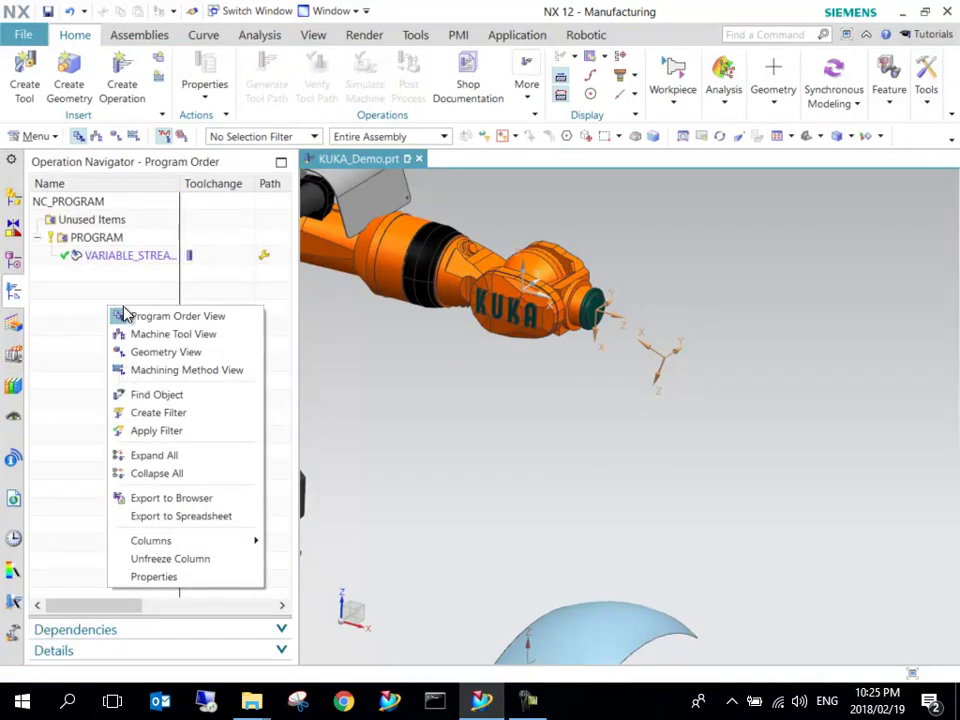
click(170, 336)
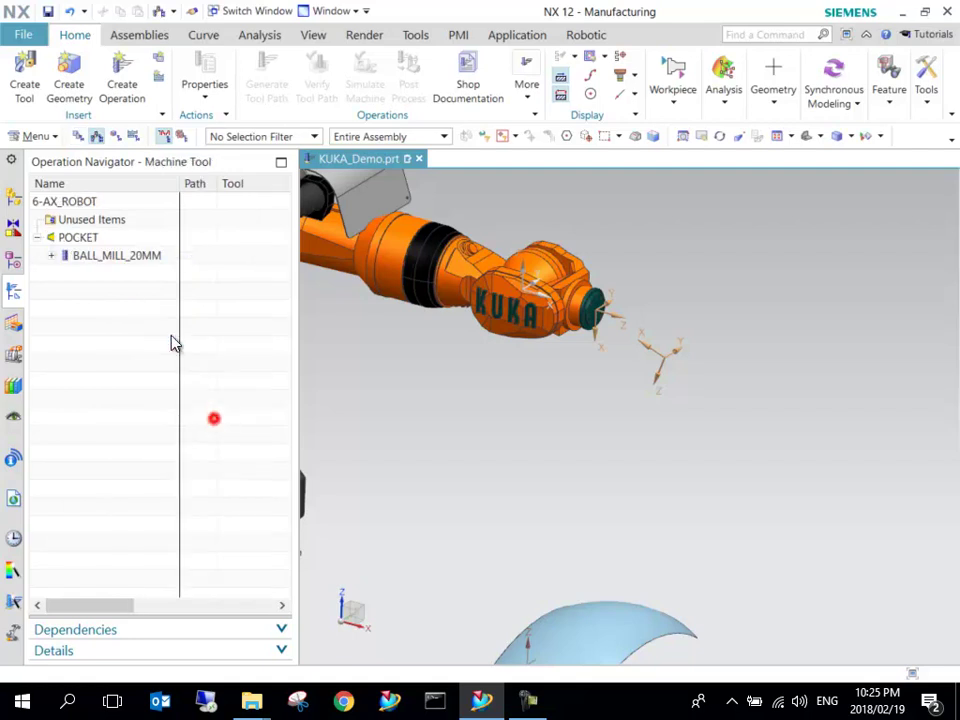
click(113, 258)
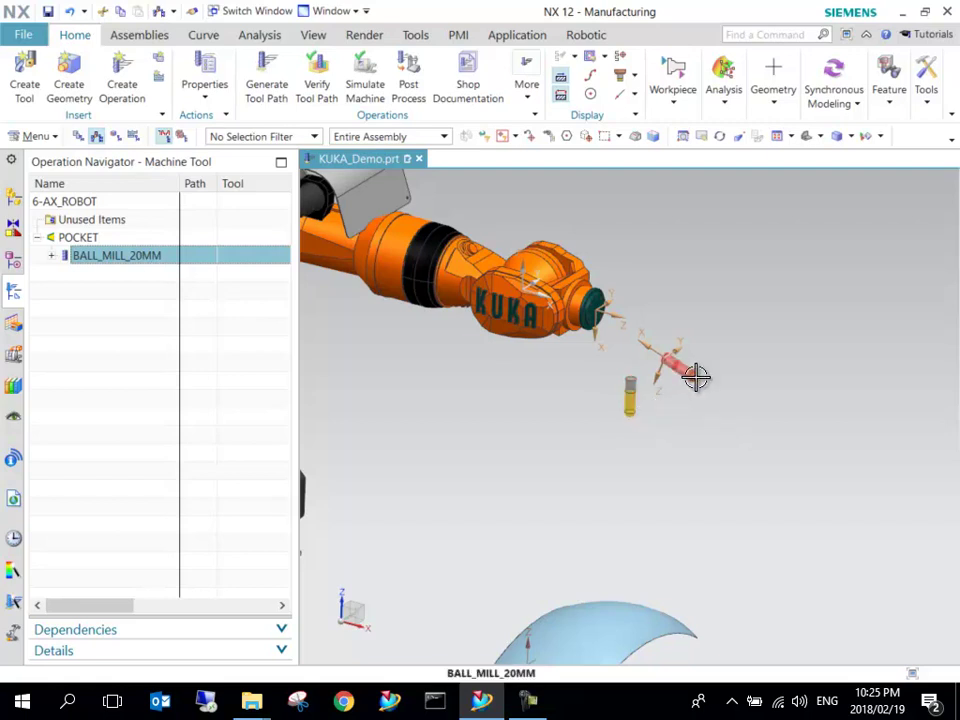
scroll(690, 368, down, 2)
scroll(681, 370, up, 6)
middle_drag(668, 366, 563, 356)
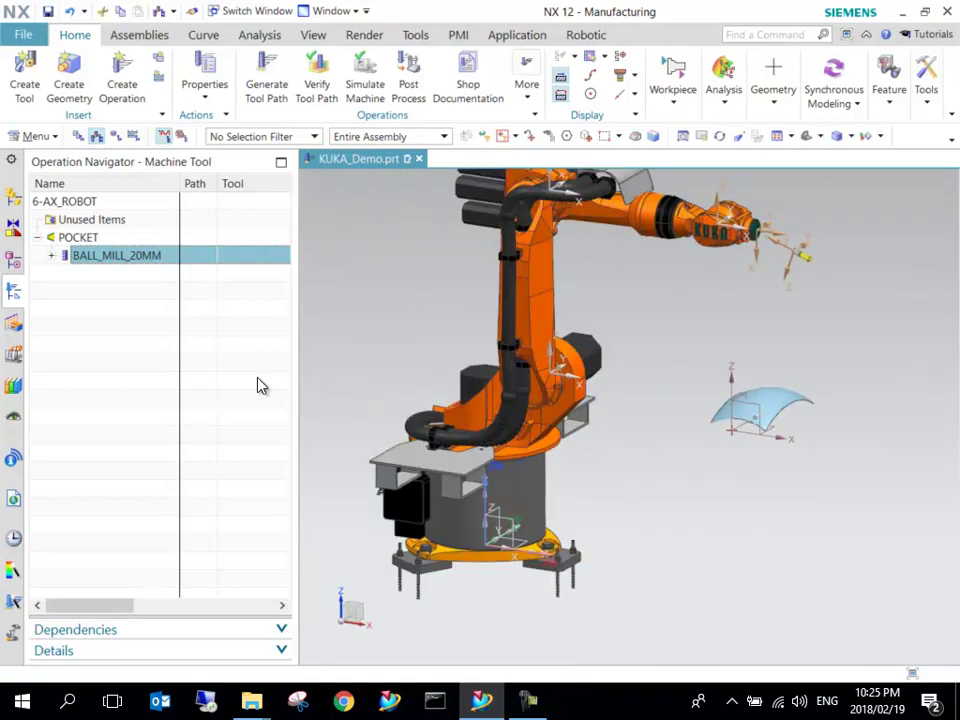
right_click(130, 341)
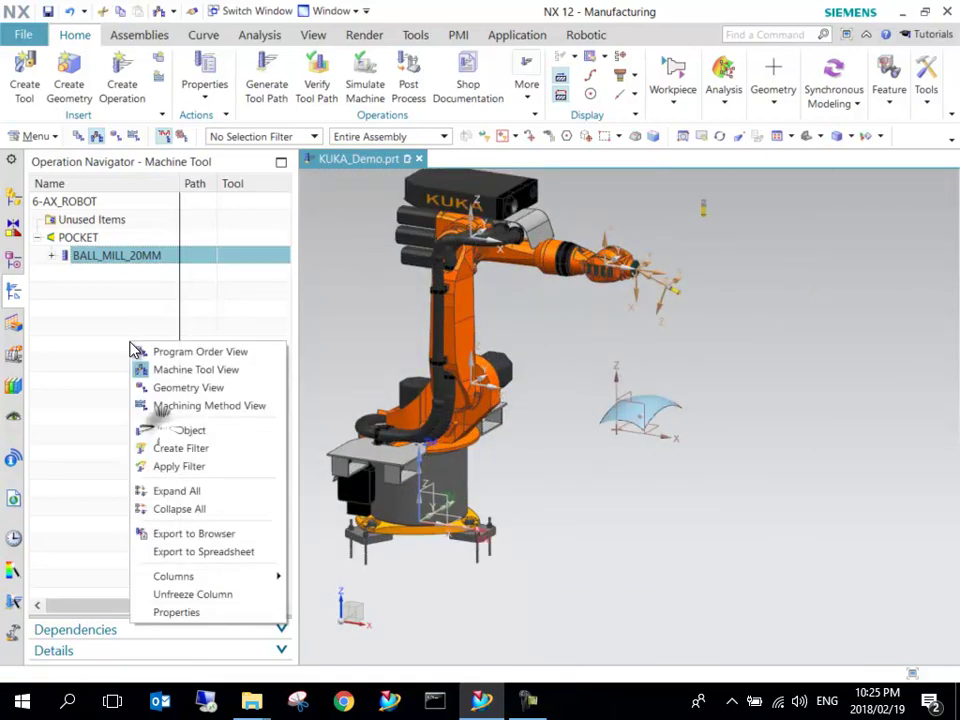
Play and stop the KUKA machine simulation of VARIABLE_STREAMLINE, then rotate the view
click(200, 352)
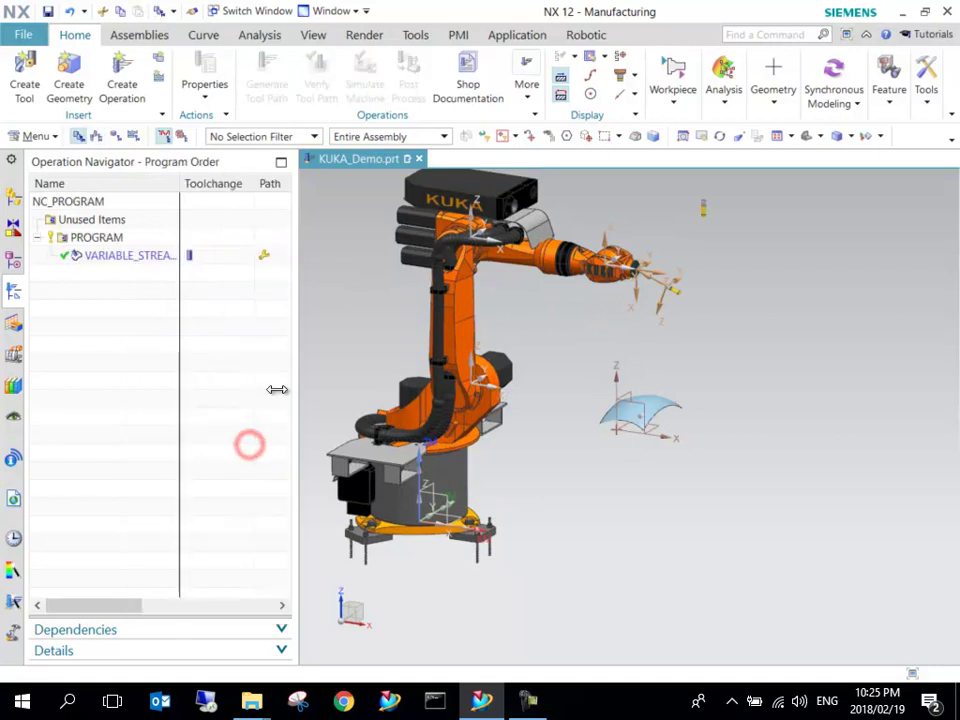
click(530, 702)
click(873, 613)
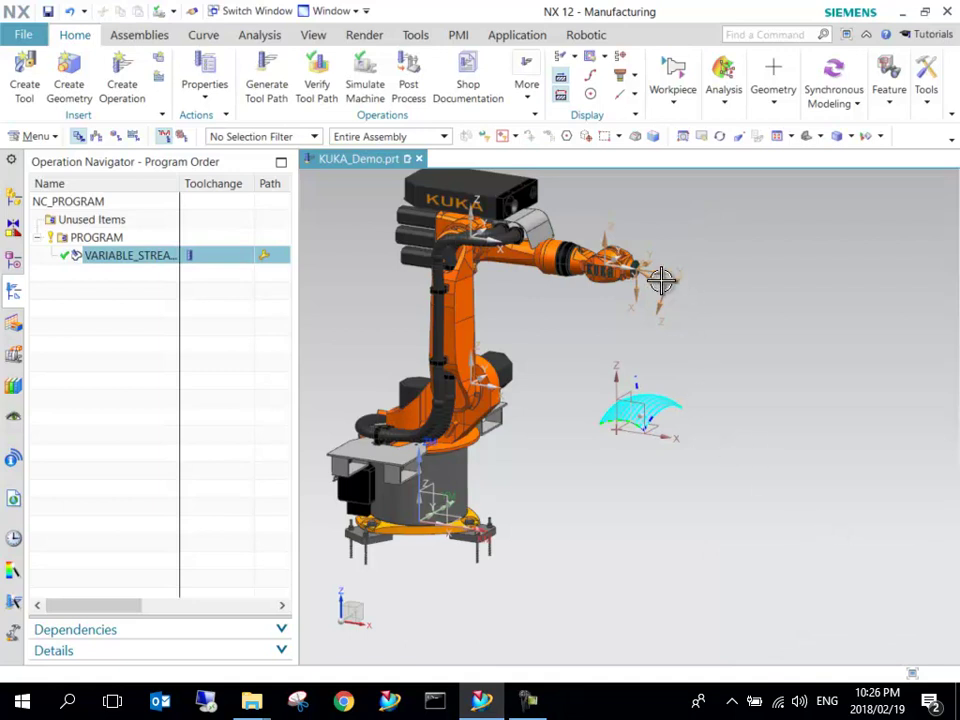
click(147, 255)
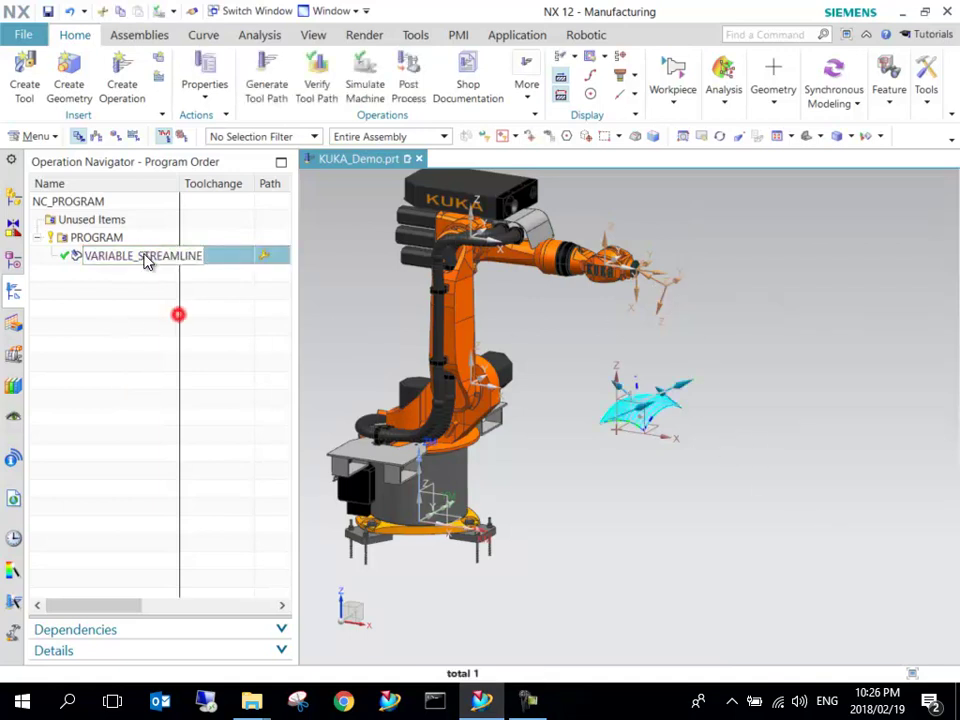
click(360, 96)
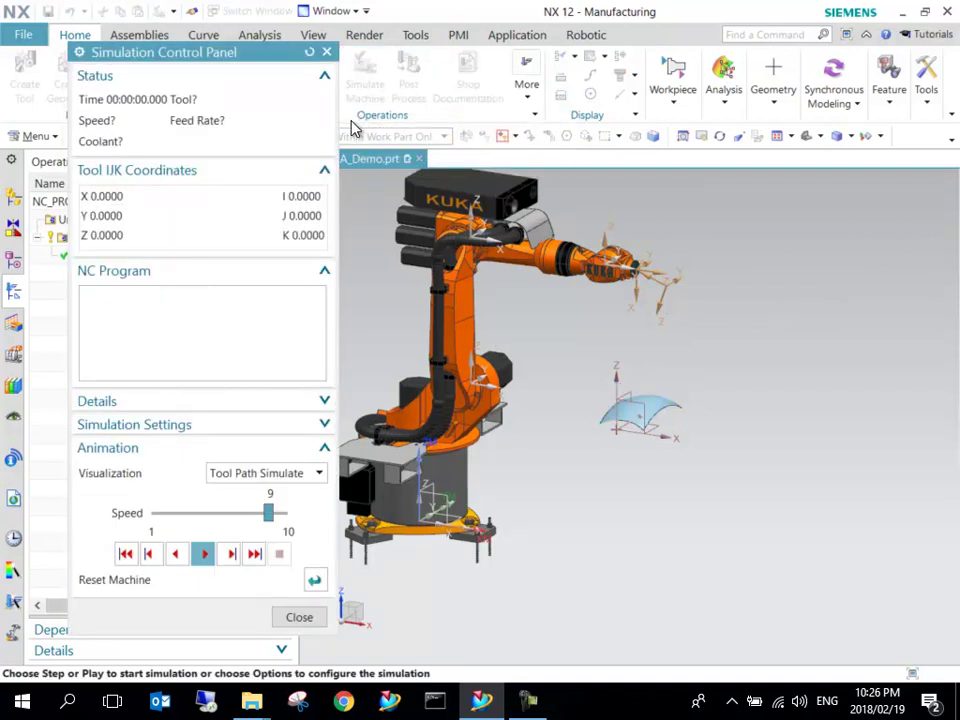
click(204, 554)
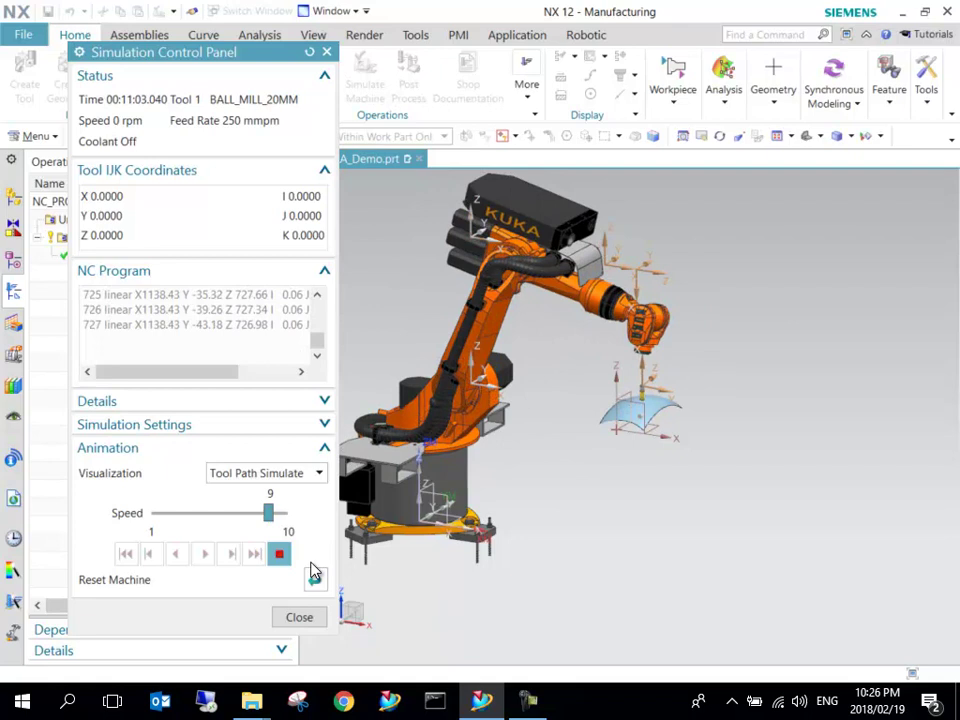
click(281, 554)
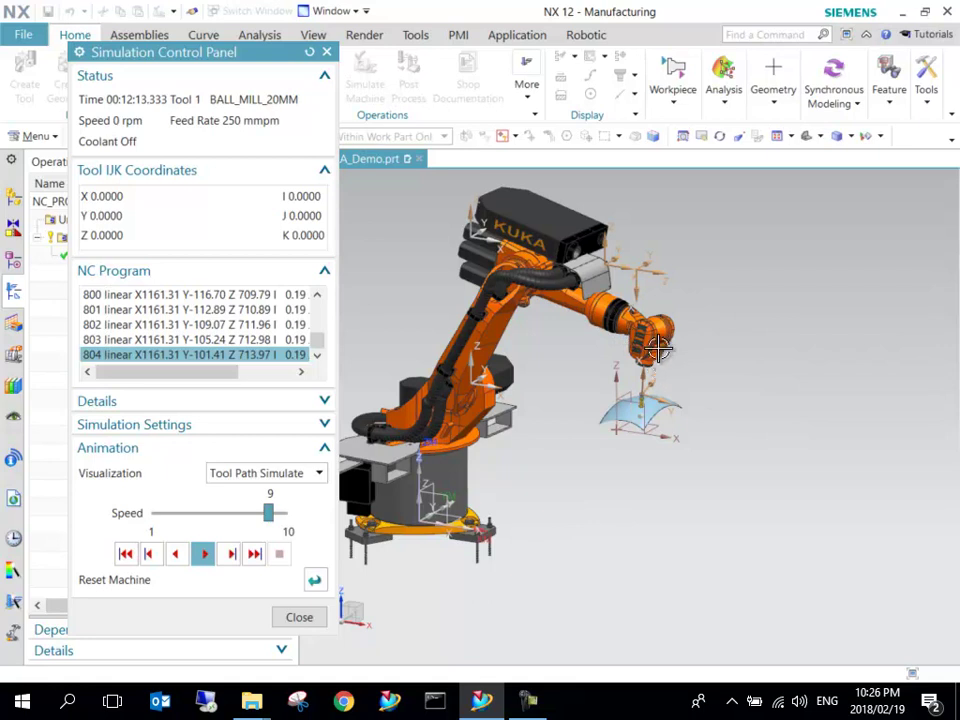
mouse_move(649, 391)
middle_down()
mouse_move(594, 403)
mouse_move(643, 411)
mouse_move(667, 447)
mouse_move(666, 369)
mouse_move(699, 387)
mouse_move(656, 399)
mouse_move(645, 413)
middle_up()
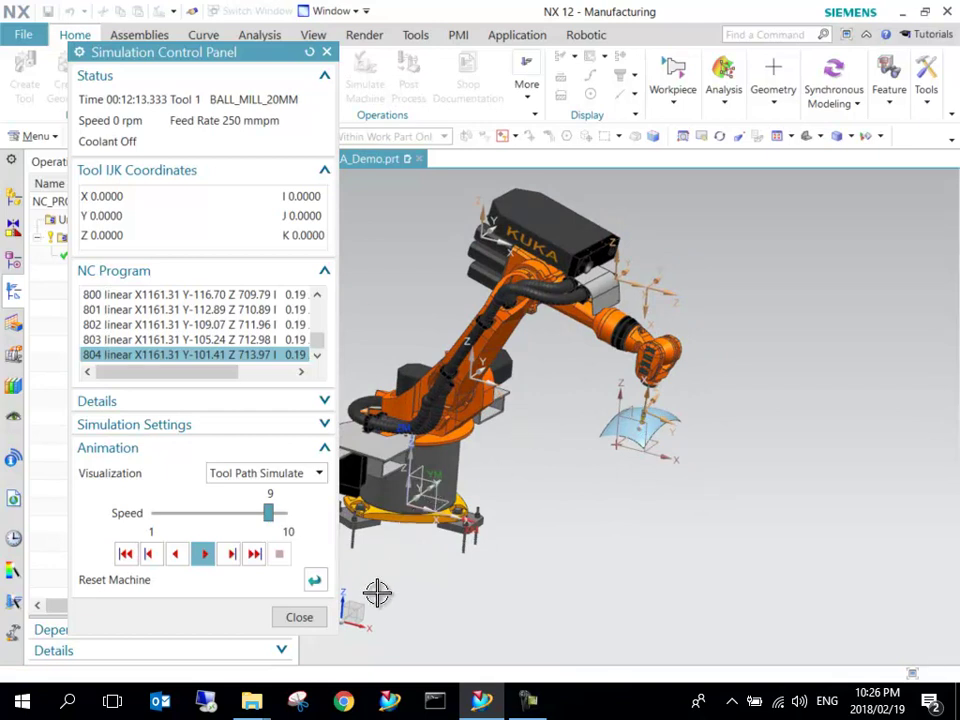
Close the simulation, cycle through the Machine Tool and Machining Feature navigators, and narrow the Operation Navigator
click(298, 617)
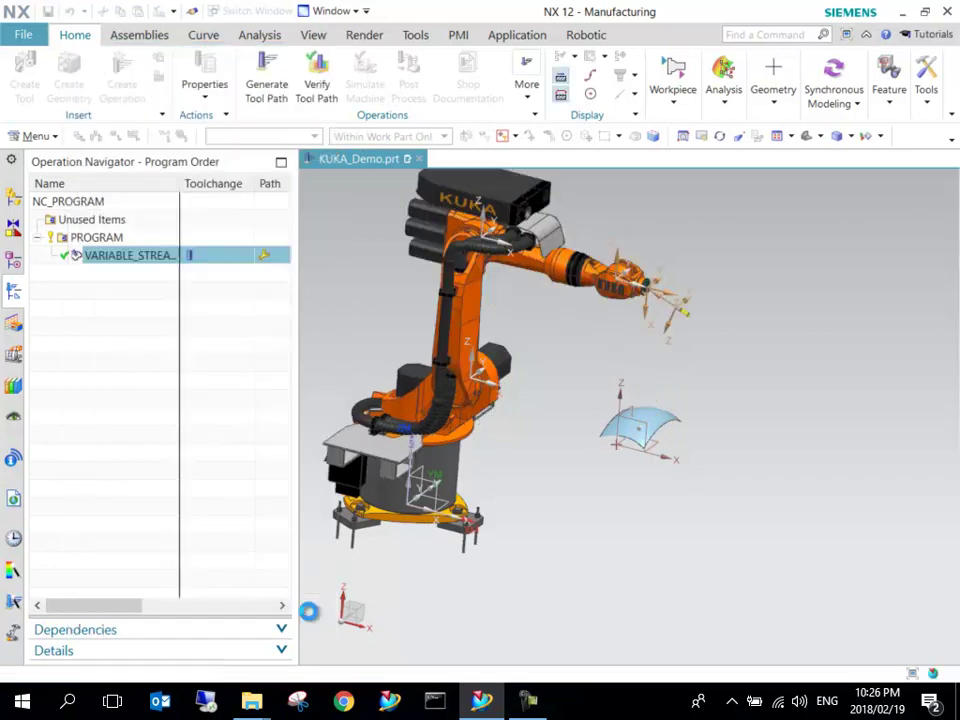
click(144, 306)
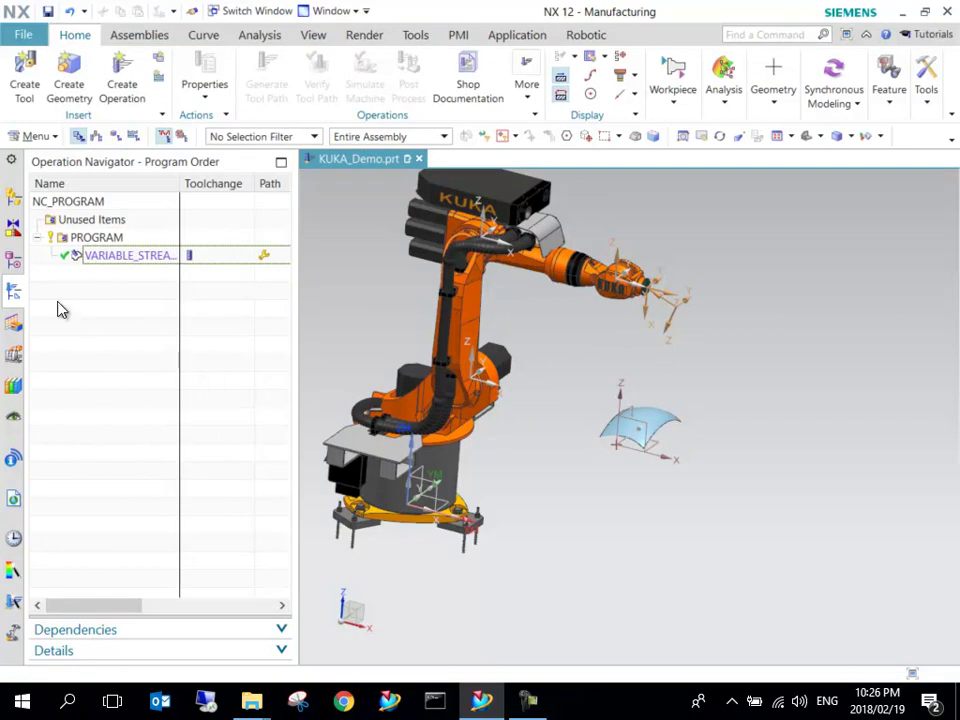
click(13, 353)
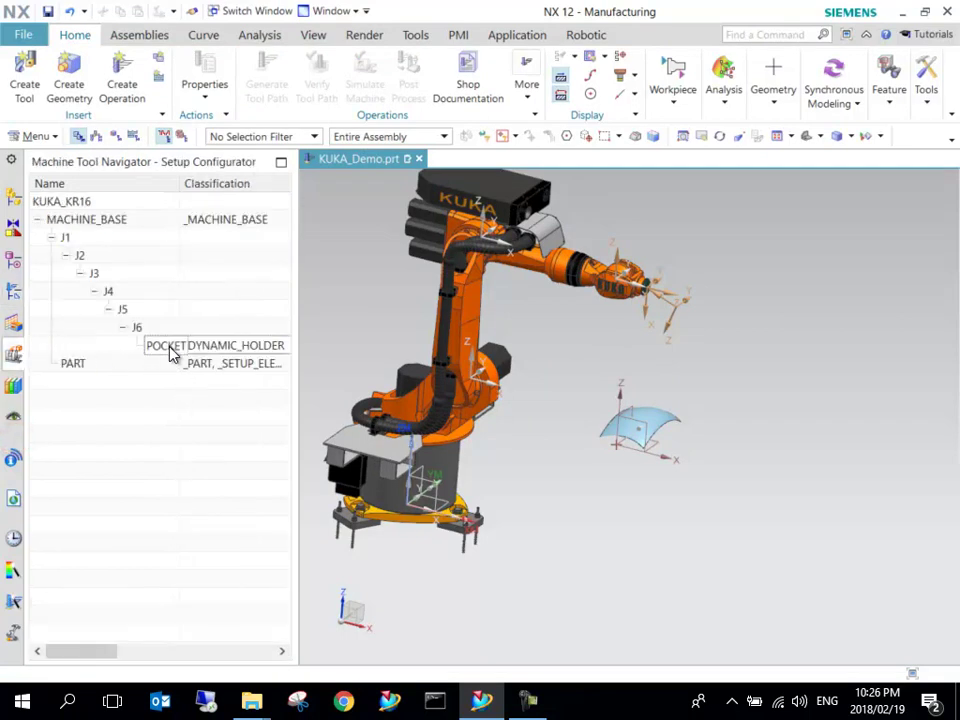
click(17, 324)
click(13, 292)
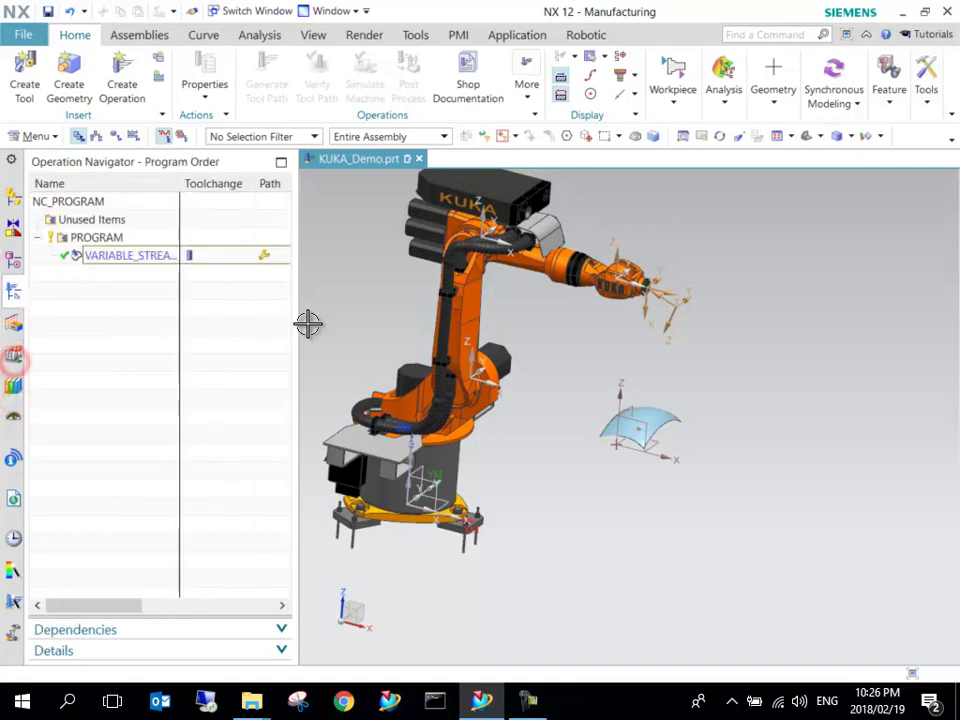
drag(295, 321, 238, 321)
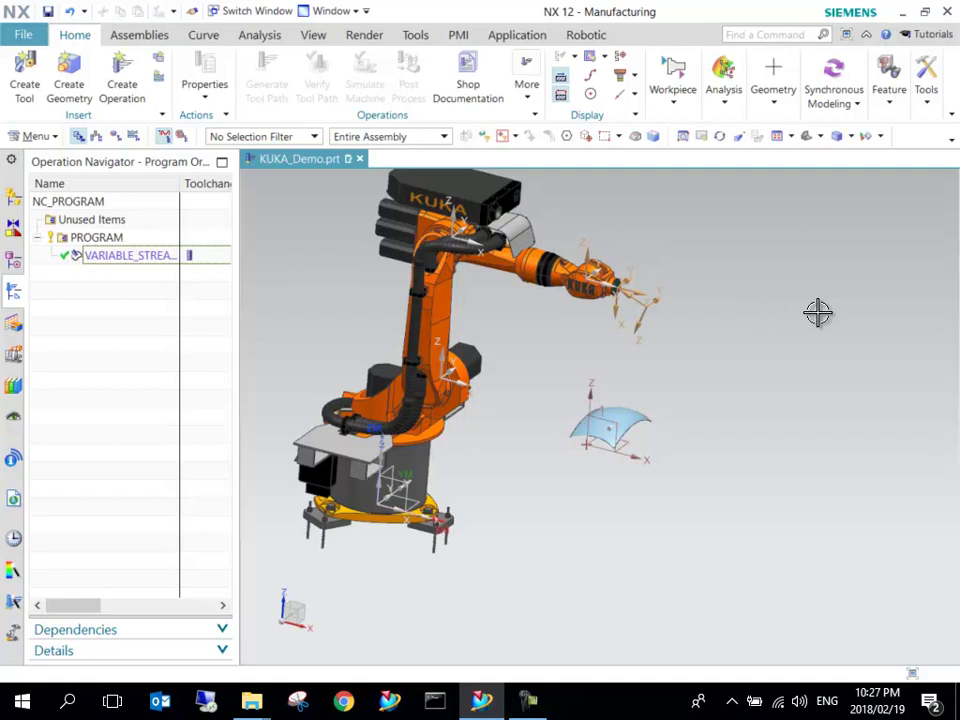
Launch the Post Configurator from Tools and load the KUKAKRL postprocessor
click(926, 100)
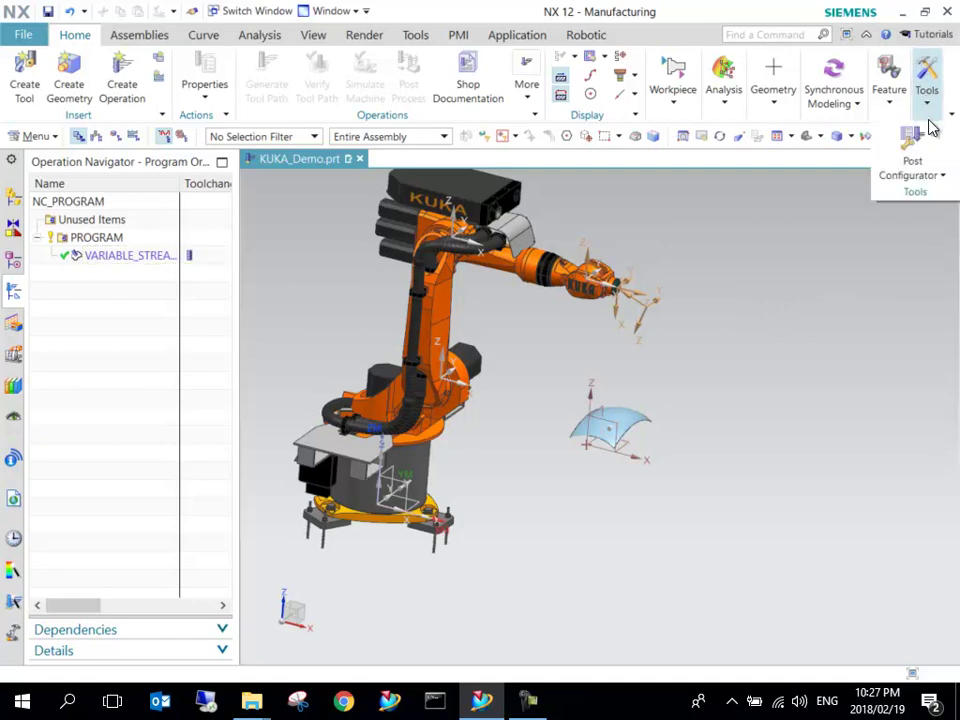
click(936, 173)
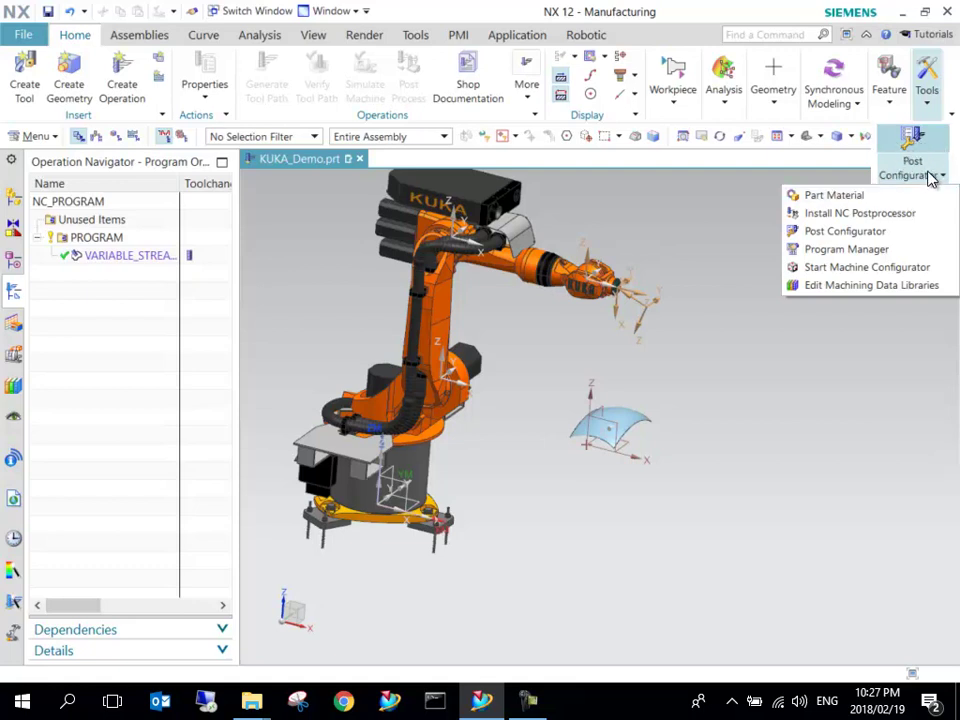
click(880, 233)
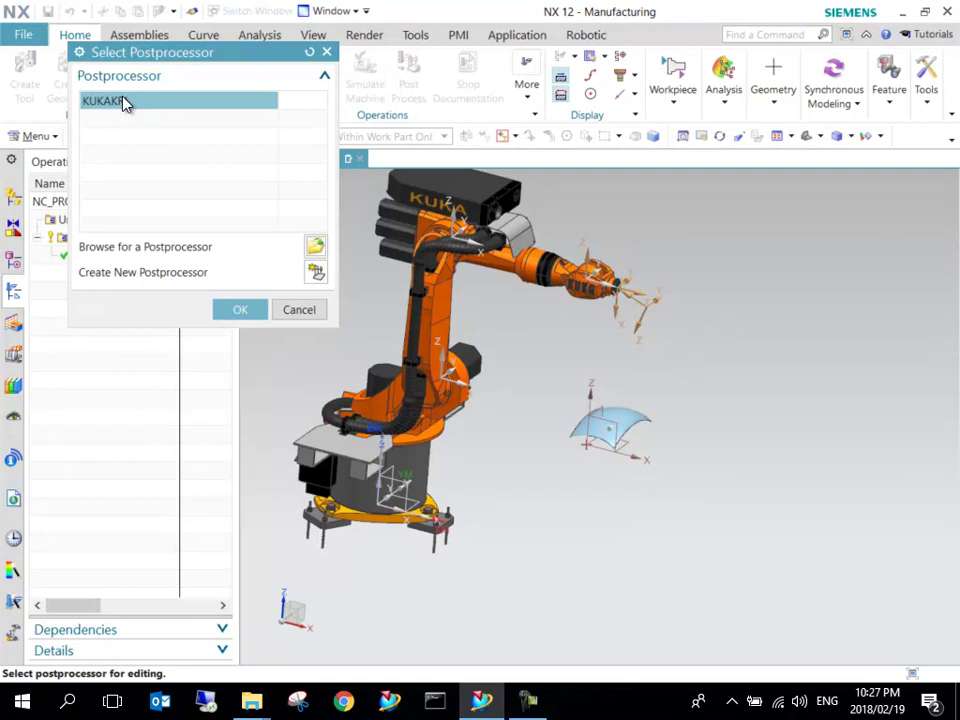
click(150, 118)
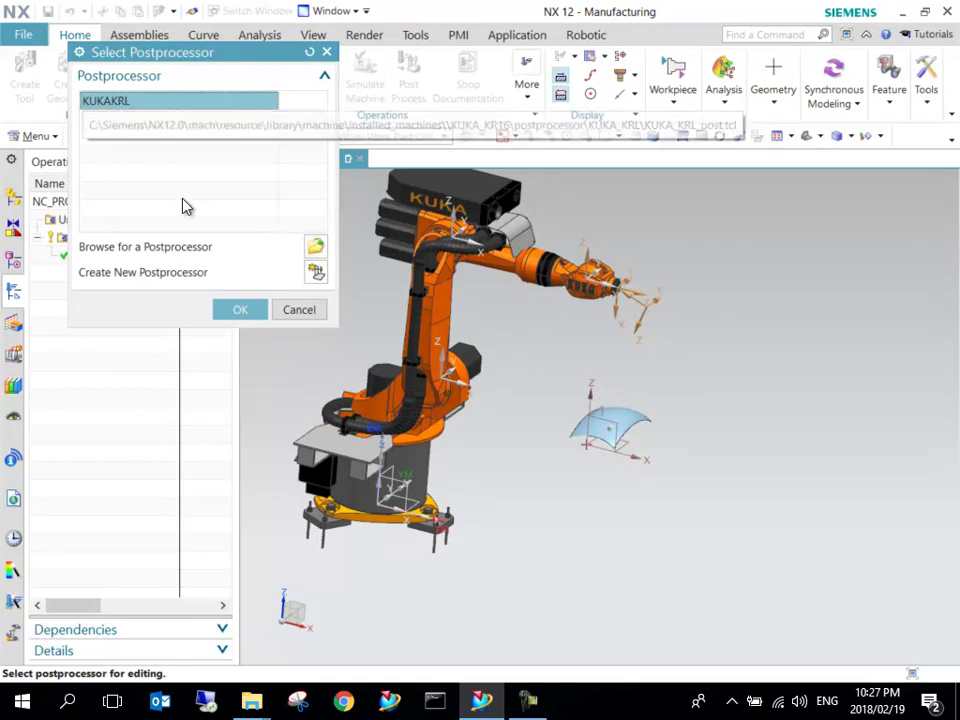
click(240, 310)
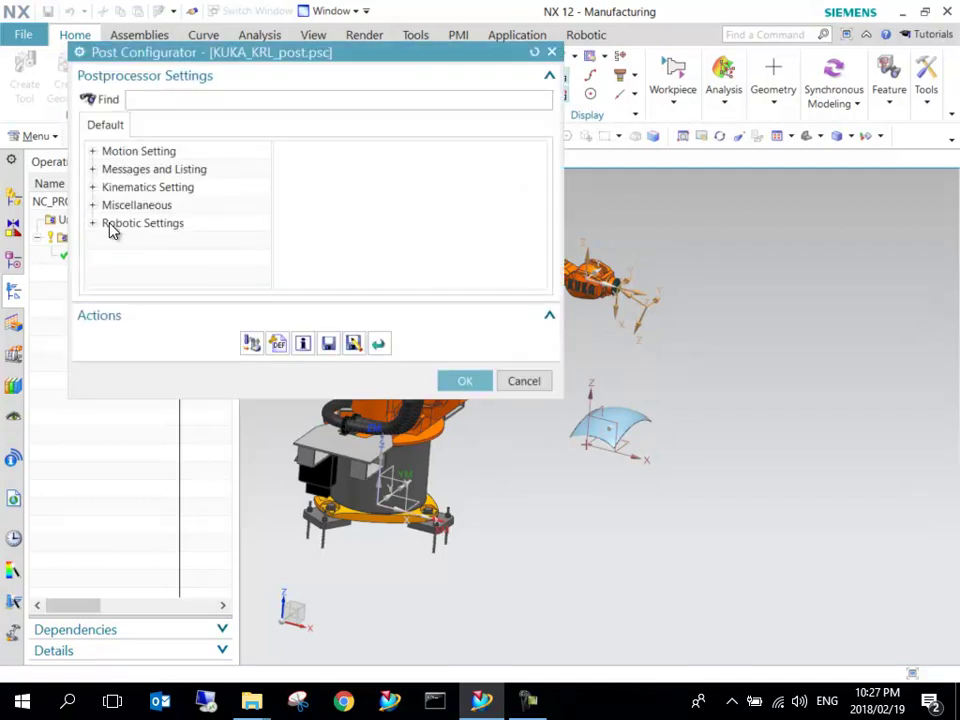
Check that KUKA Tool and Base Spindle Tool Axis is X+, then cancel the configurator
click(92, 224)
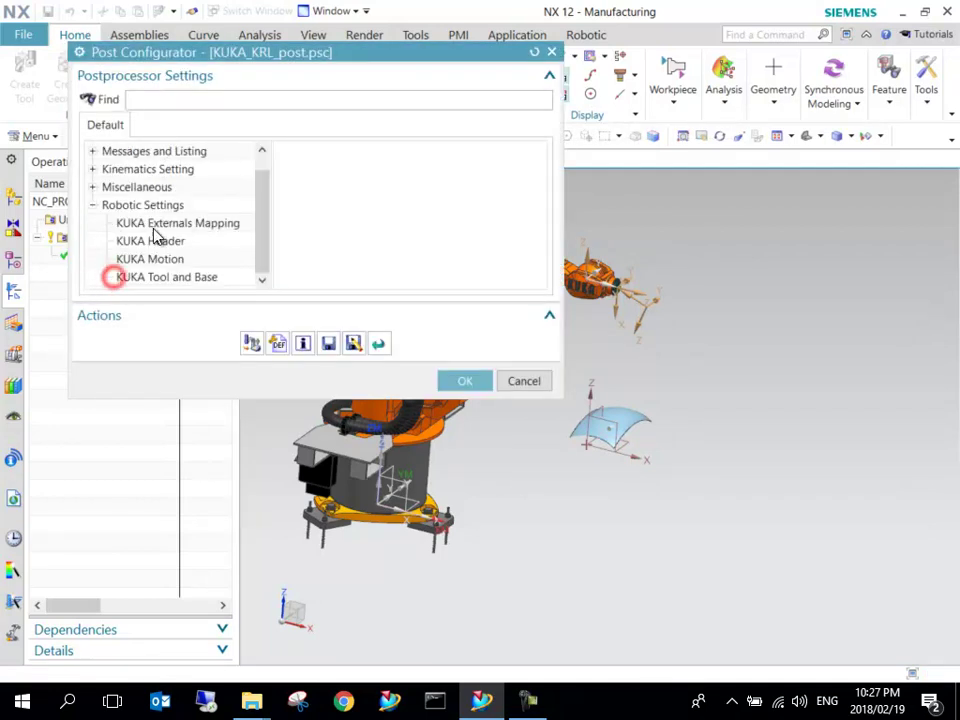
click(177, 276)
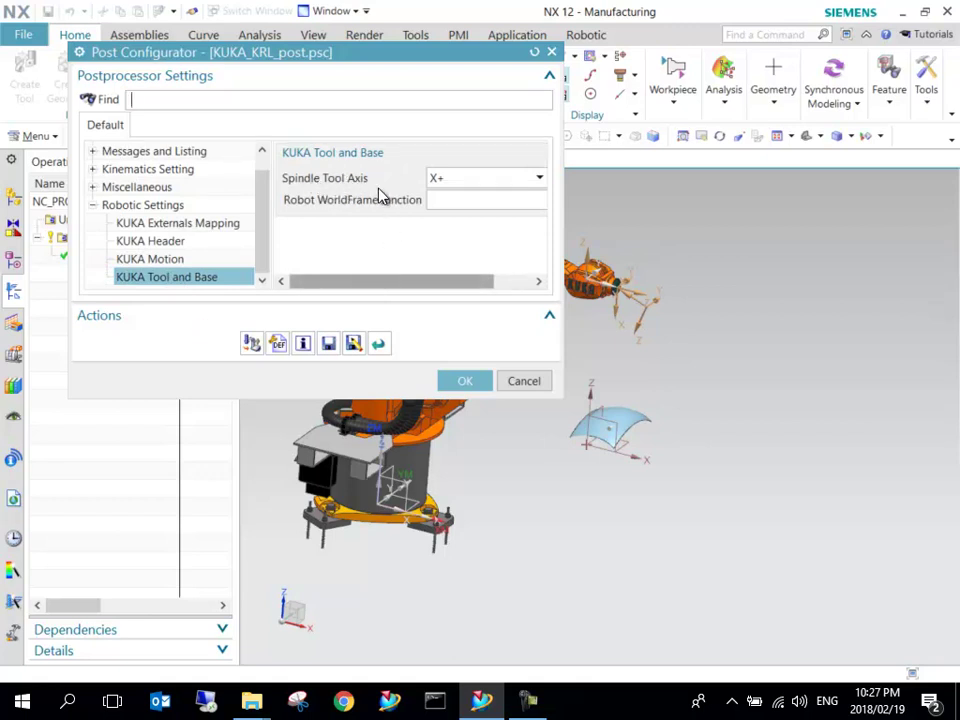
click(475, 180)
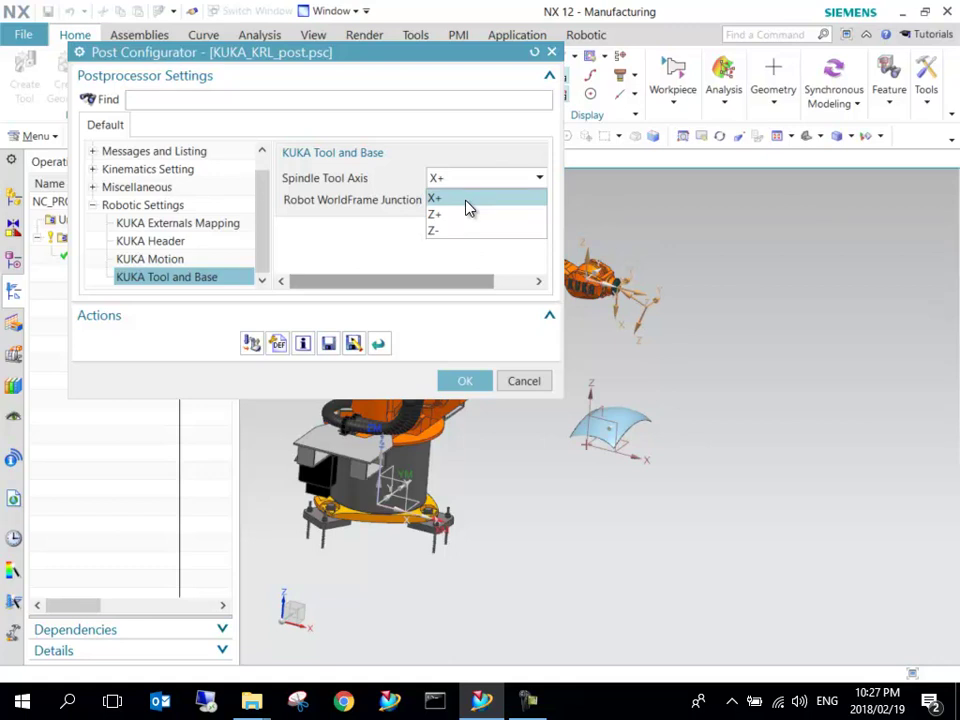
click(465, 205)
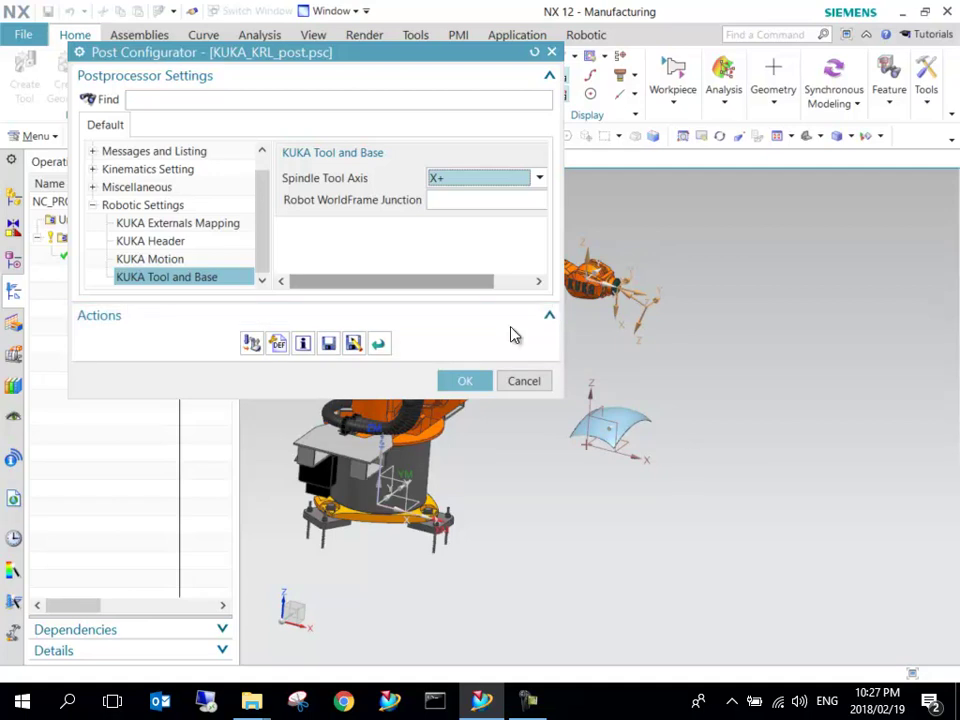
click(519, 390)
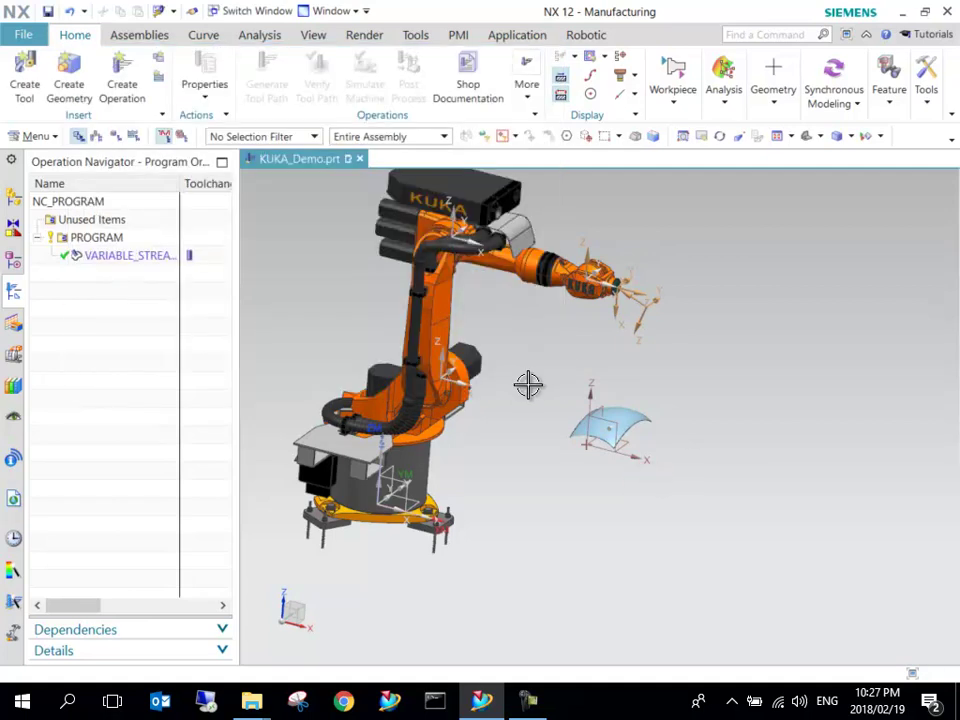
scroll(776, 497, down, 2)
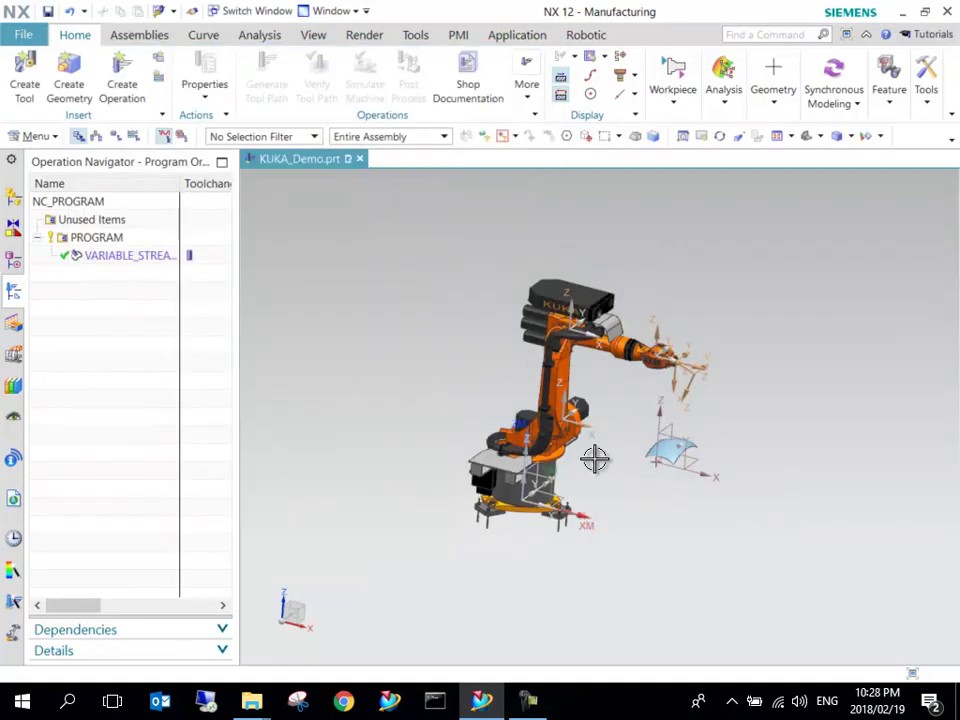